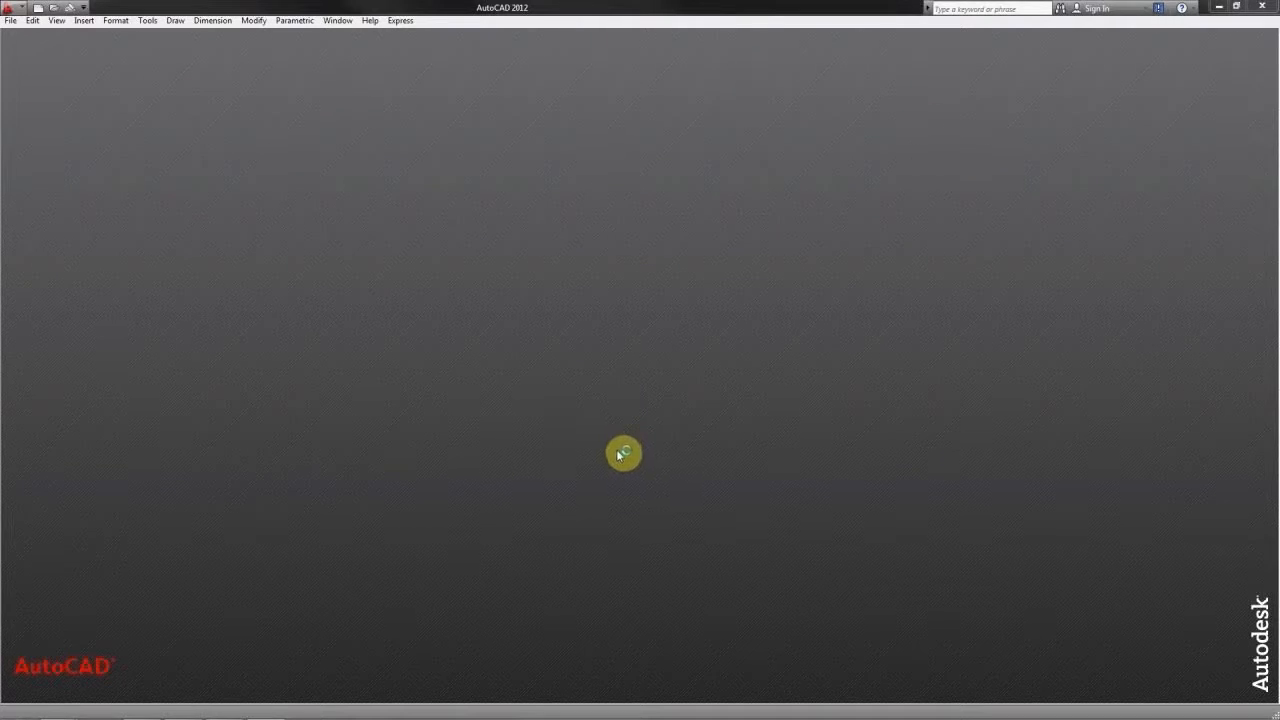
Create a new drawing from the acadiso.dwt template
left_click(36, 10)
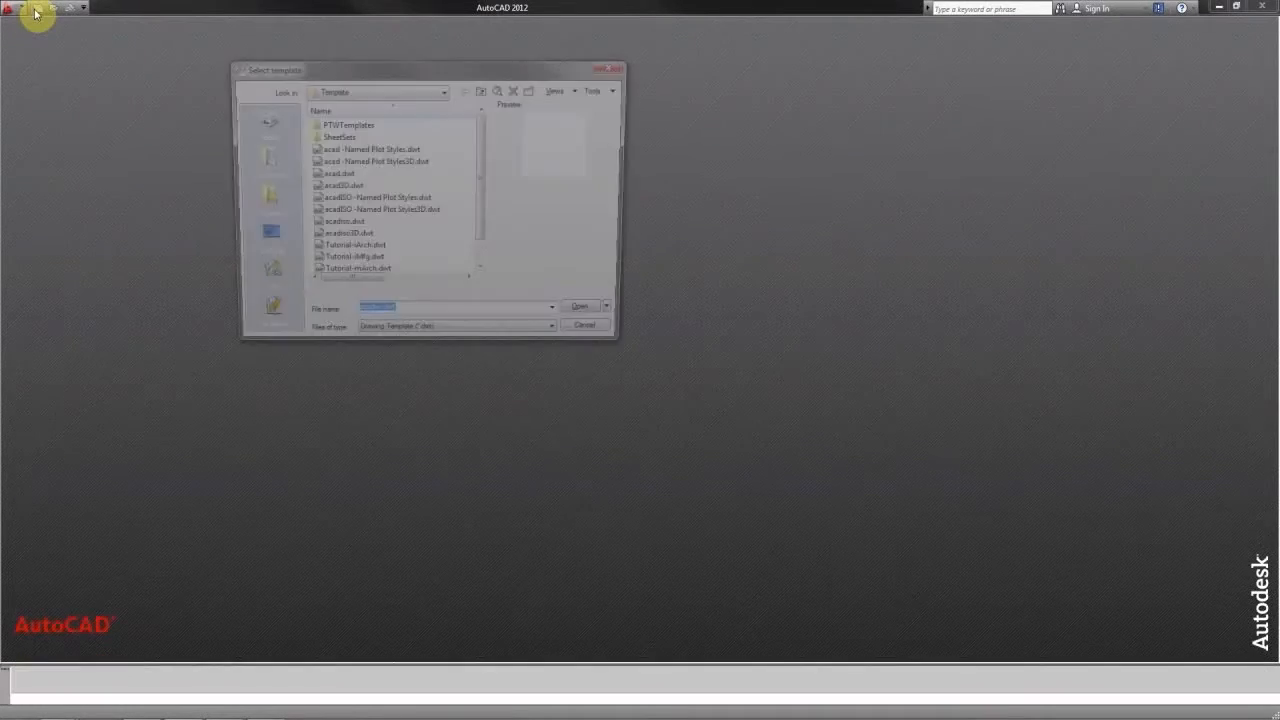
left_click(350, 226)
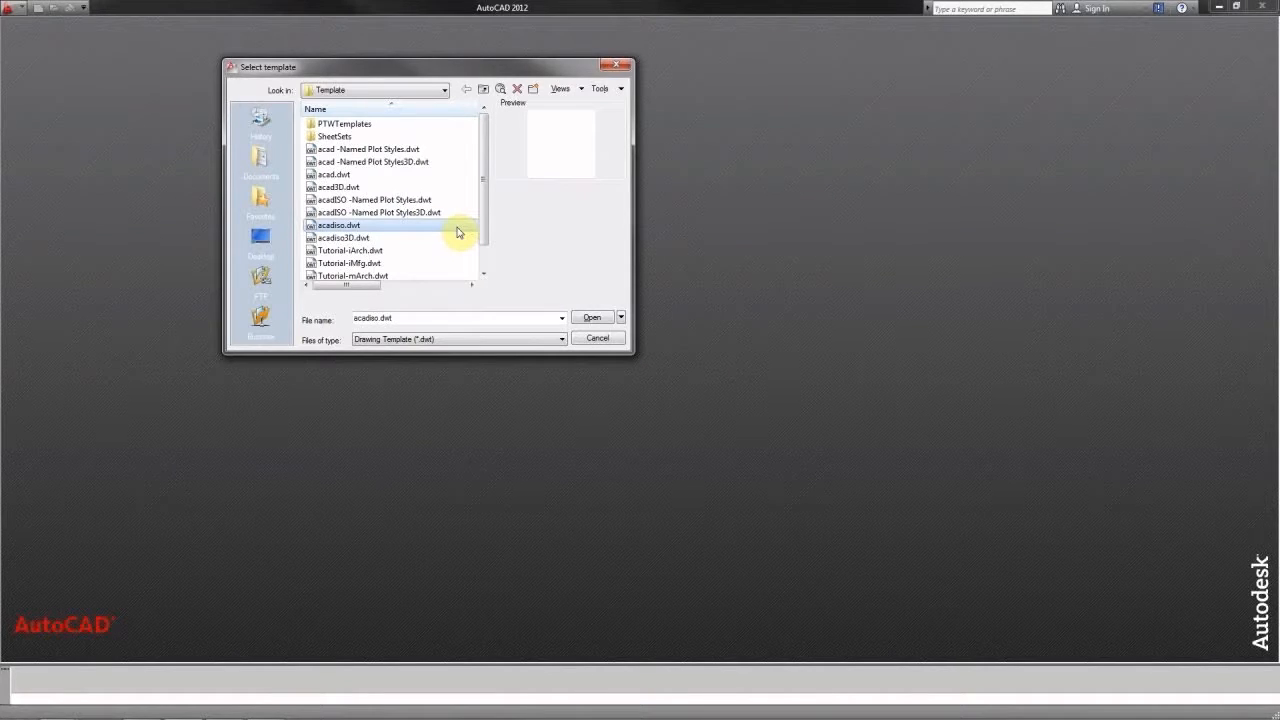
left_click(594, 318)
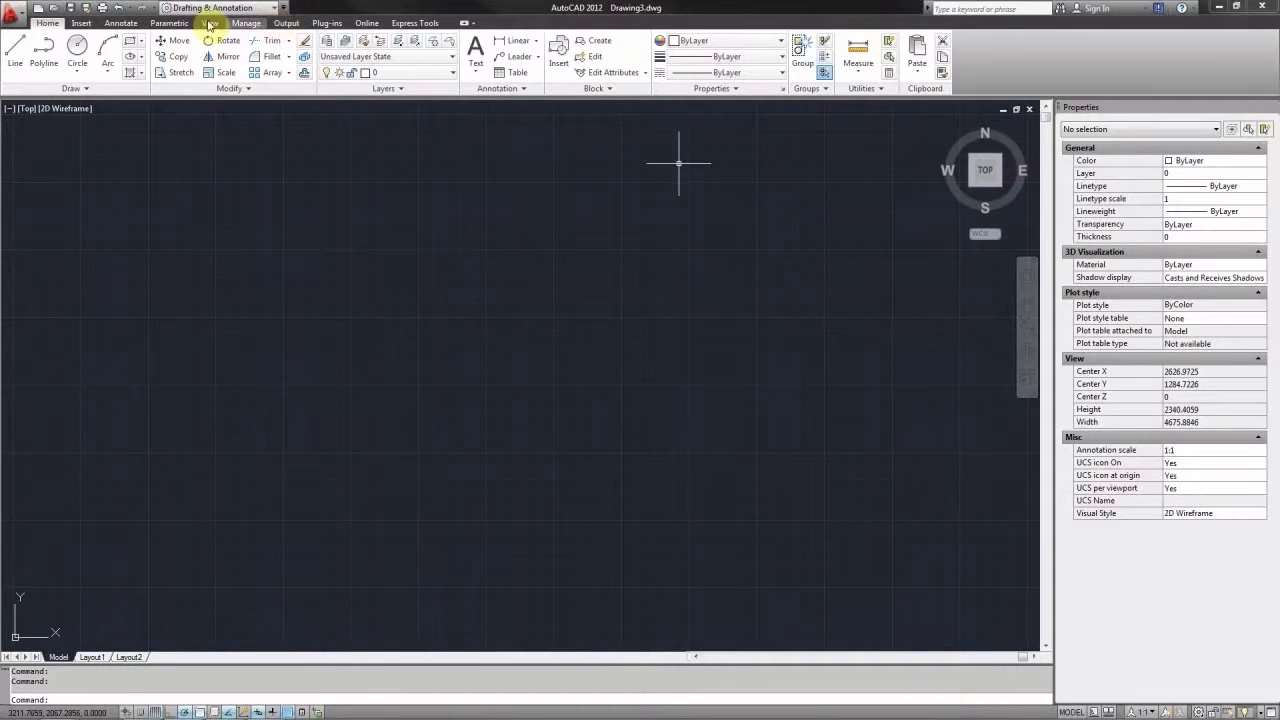
Review the drawing units and accept decimal lengths with millimeters as the insertion scale
left_click(19, 14)
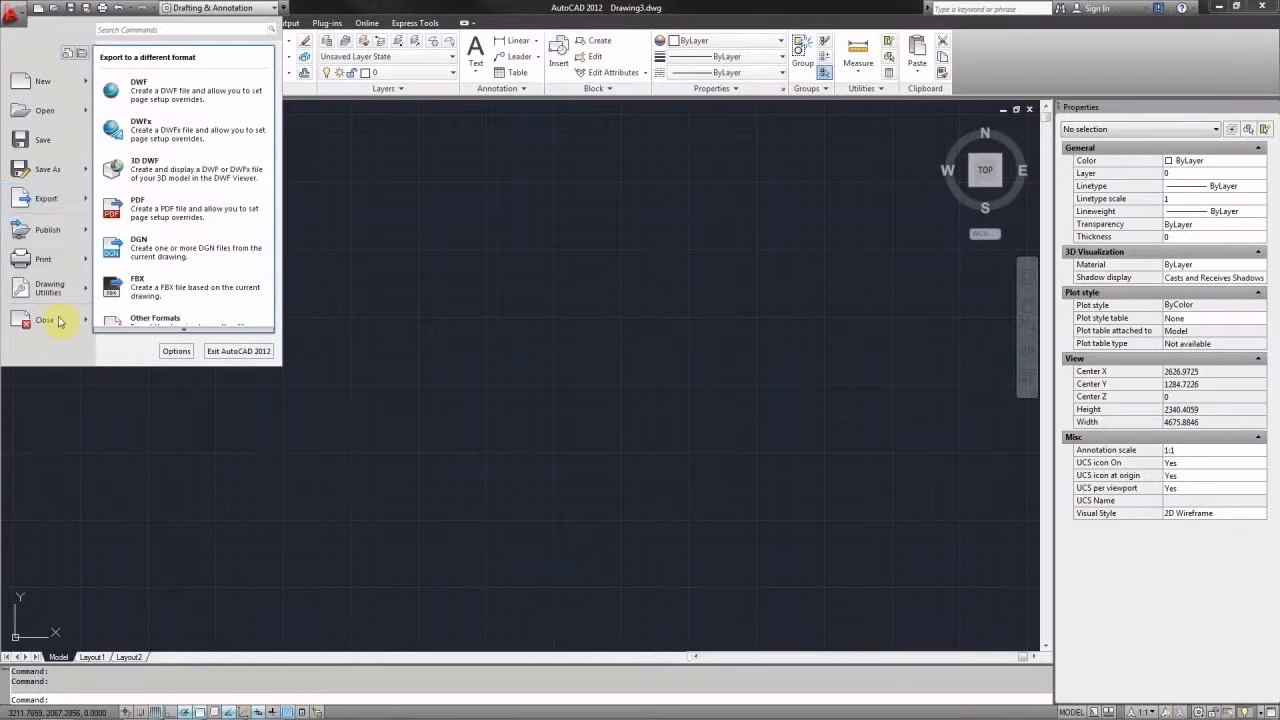
mouse_move(63, 300)
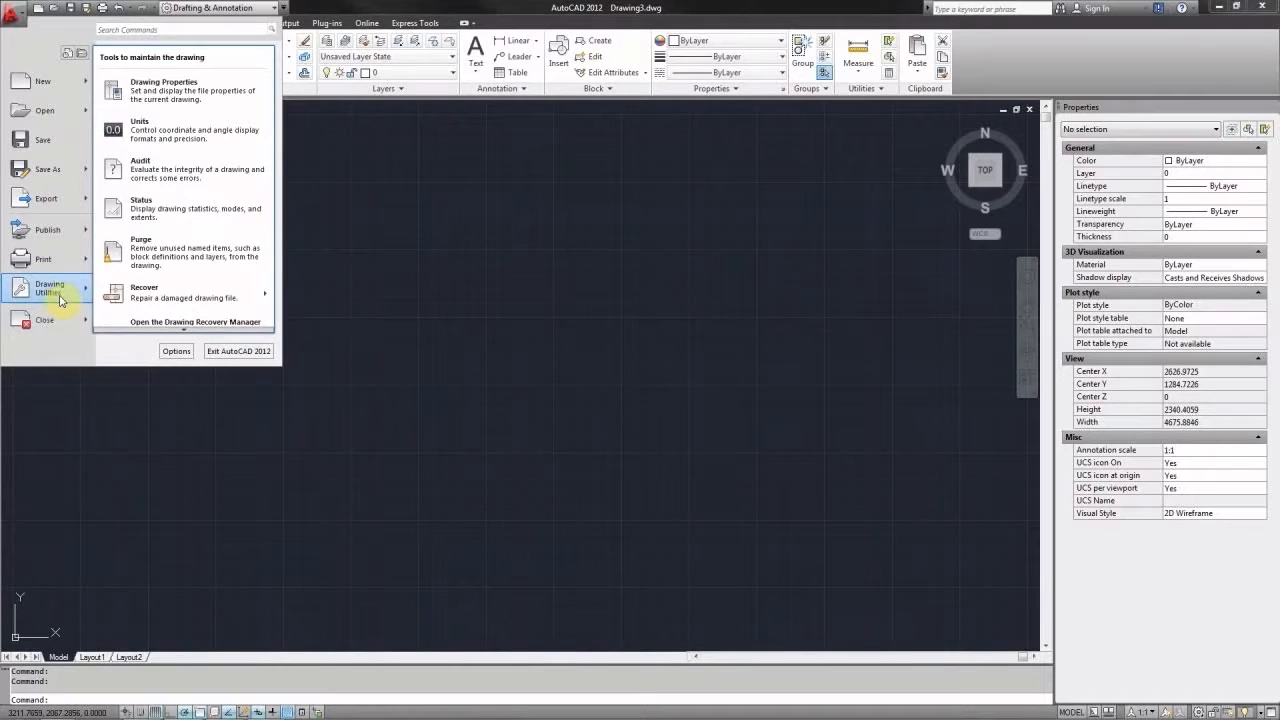
left_click(180, 130)
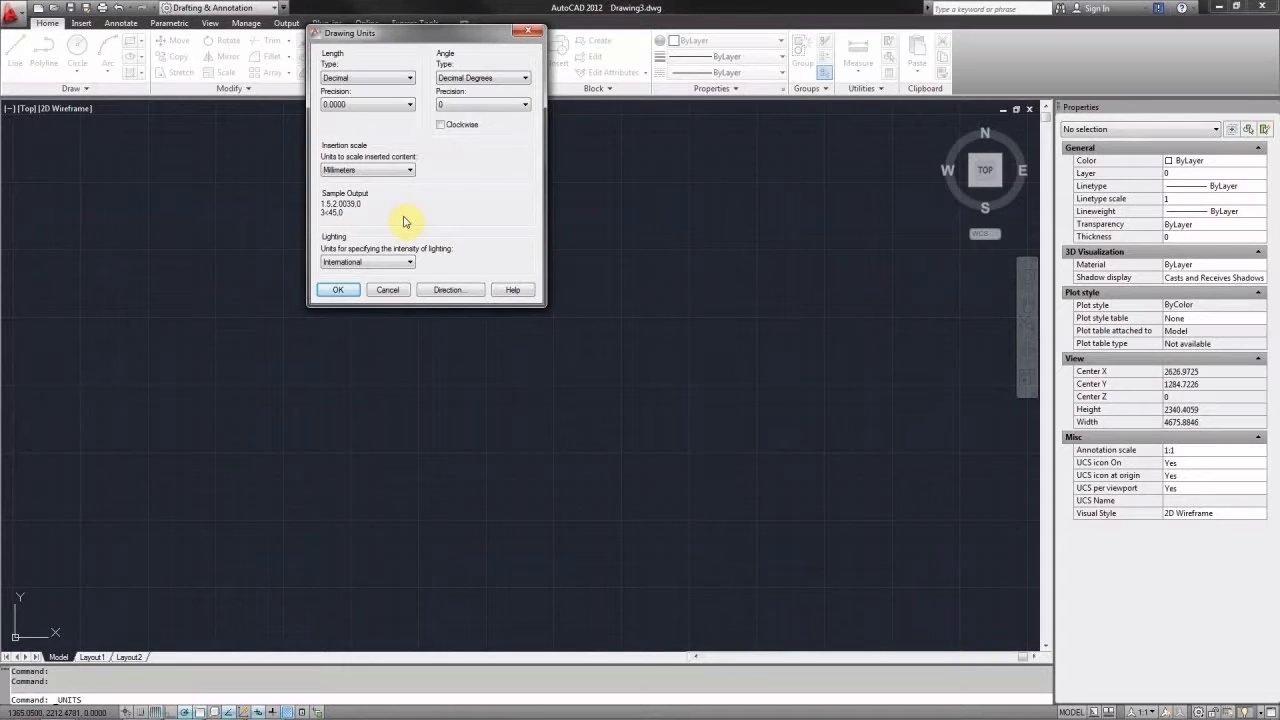
left_click(341, 290)
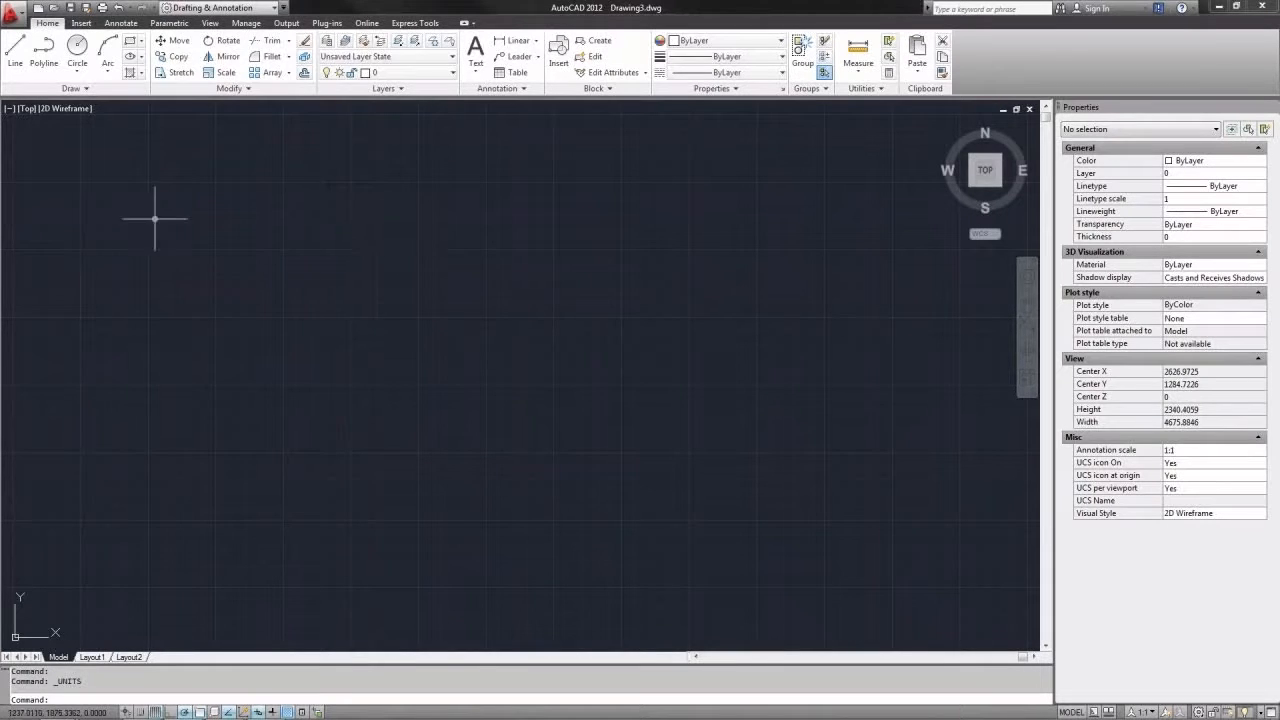
Choose PLOT-12-SECTION.jpg from the IMPORT-SCALE-RASTER folder as the image to attach
left_click(84, 25)
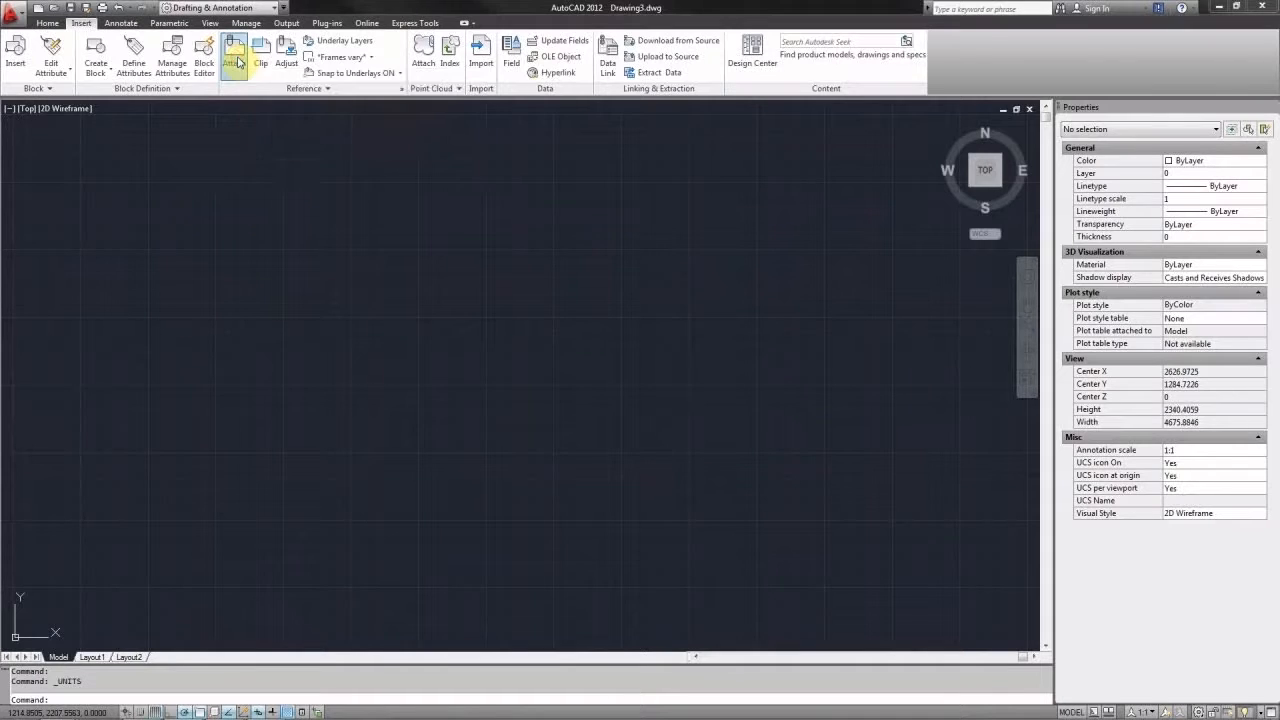
left_click(236, 58)
left_click(417, 170)
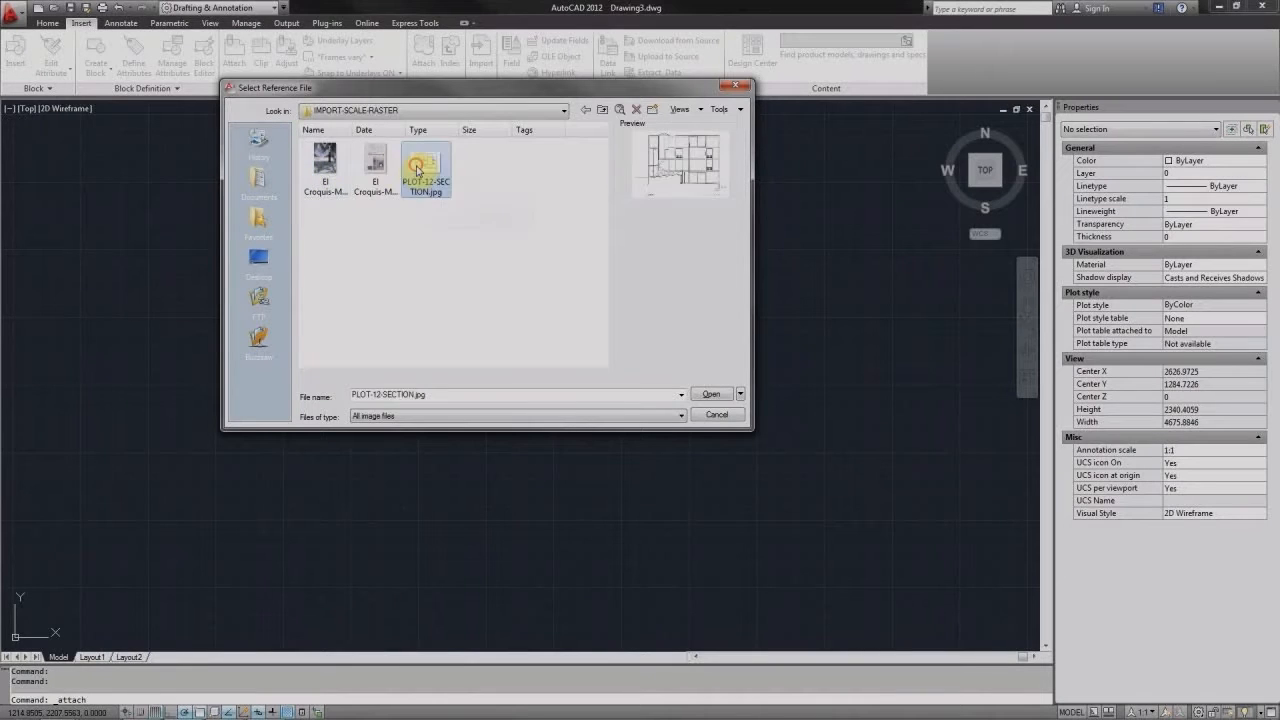
left_click(709, 395)
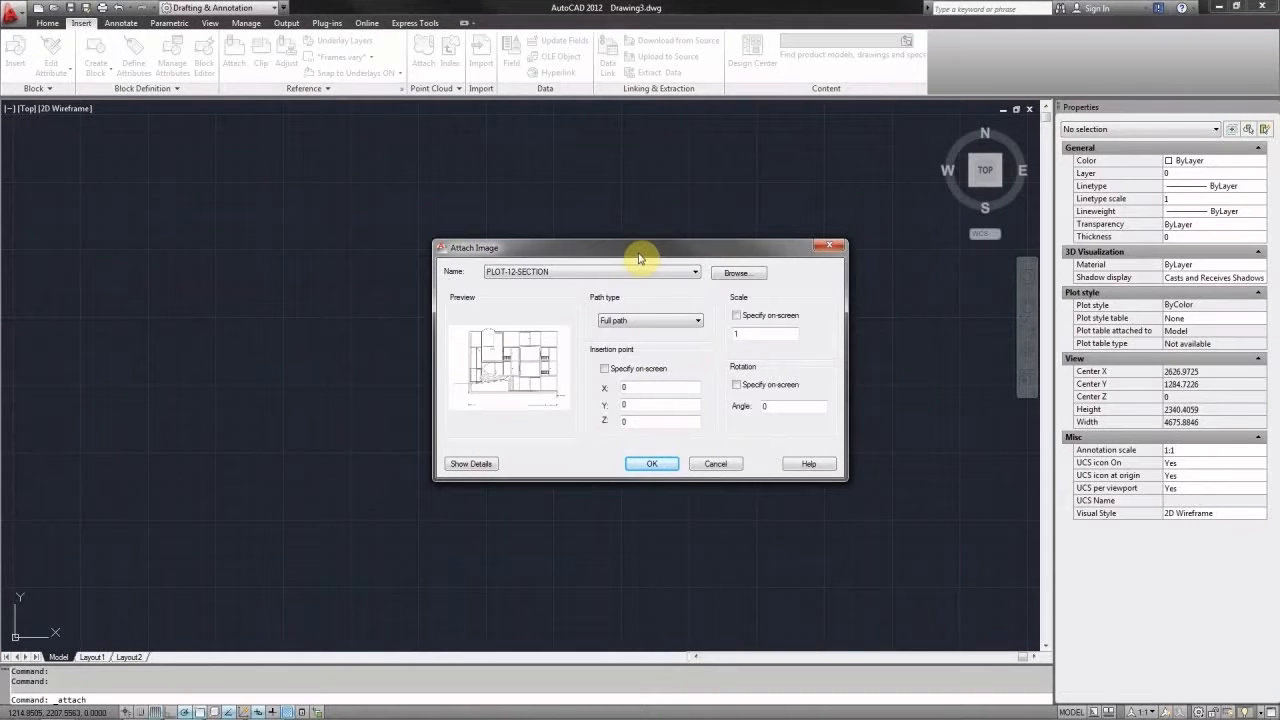
left_click_drag(639, 258, 581, 231)
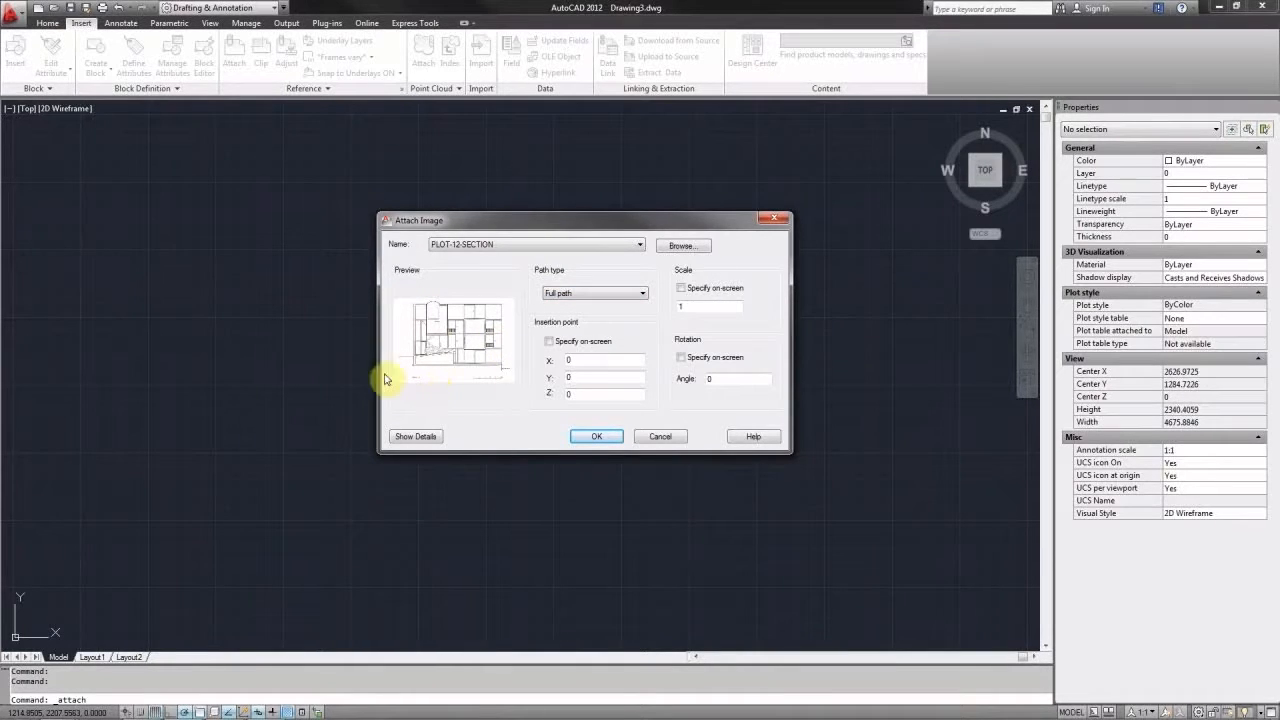
Attach the section image with its full path at insertion point 0,0,0, scale 1 and rotation angle 0
left_click(627, 295)
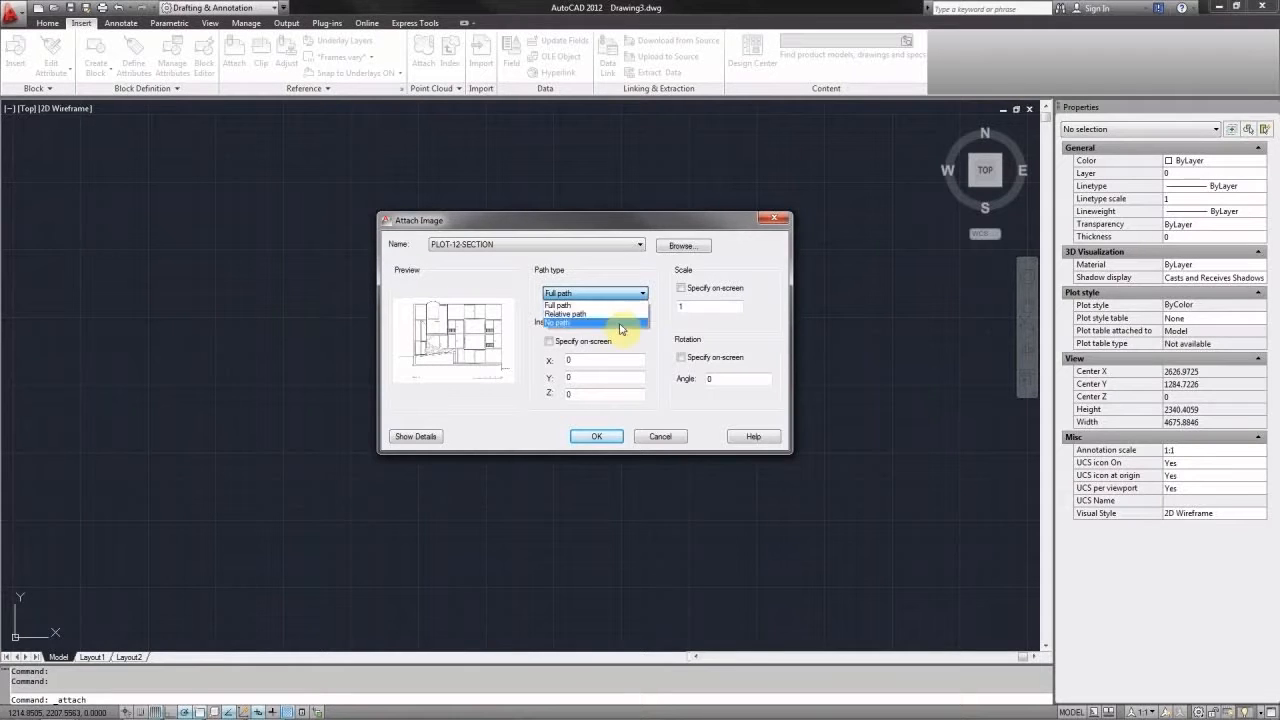
left_click(621, 323)
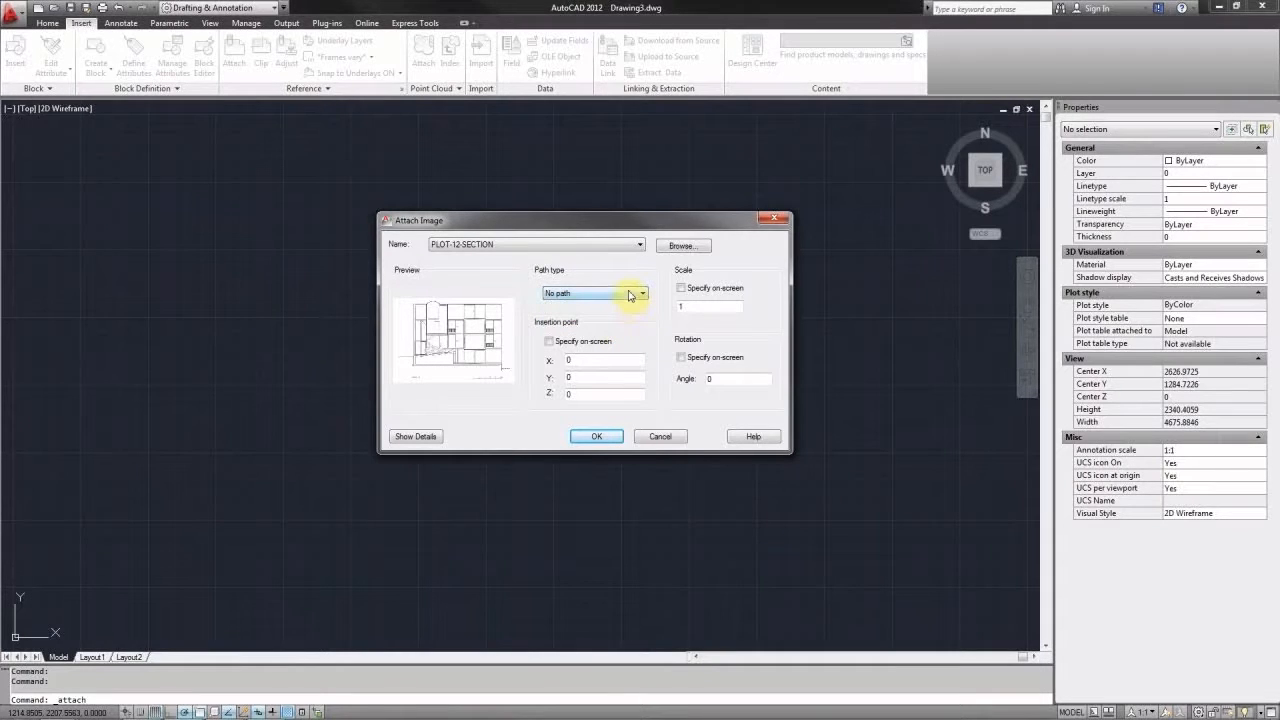
left_click(629, 295)
left_click(560, 305)
left_click(548, 343)
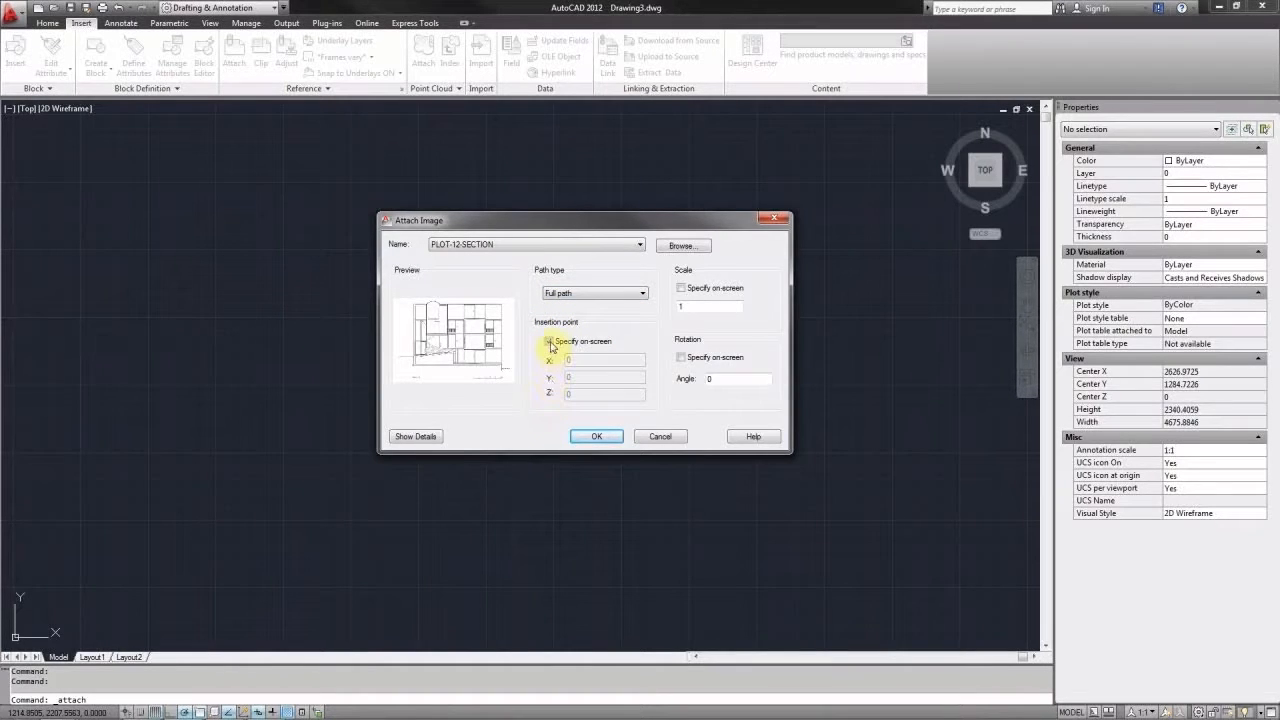
left_click(548, 341)
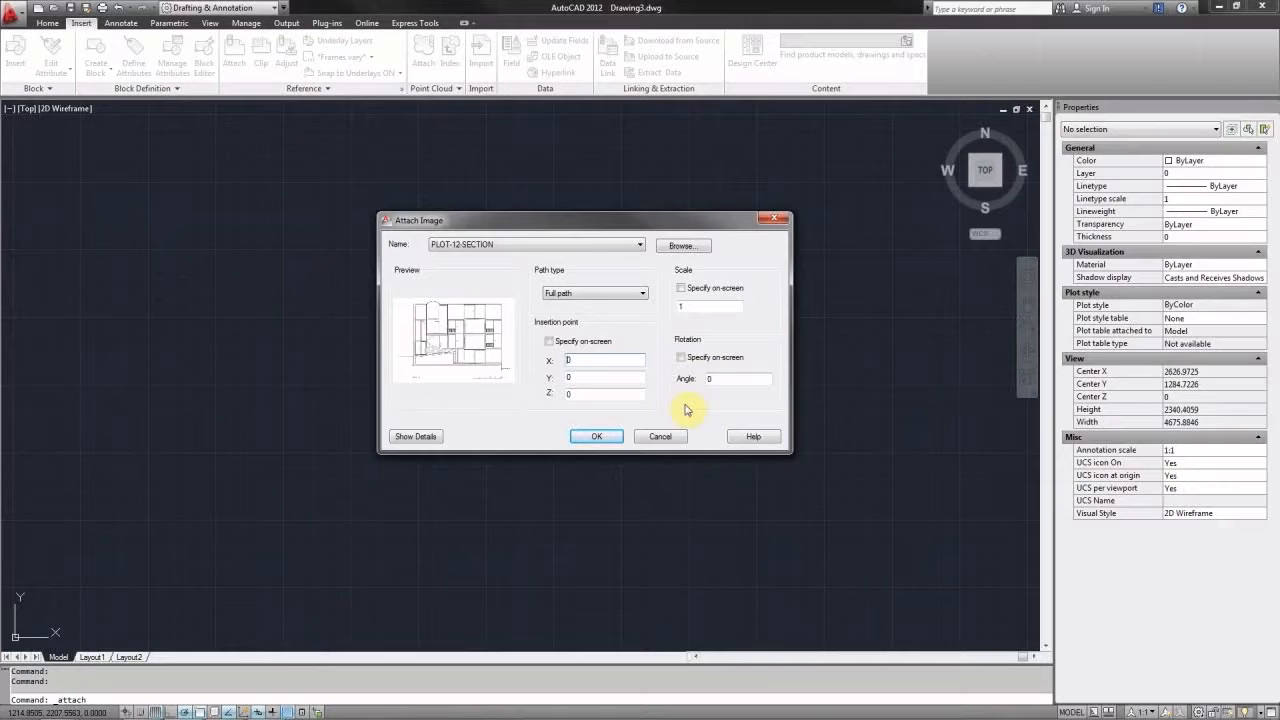
left_click(592, 437)
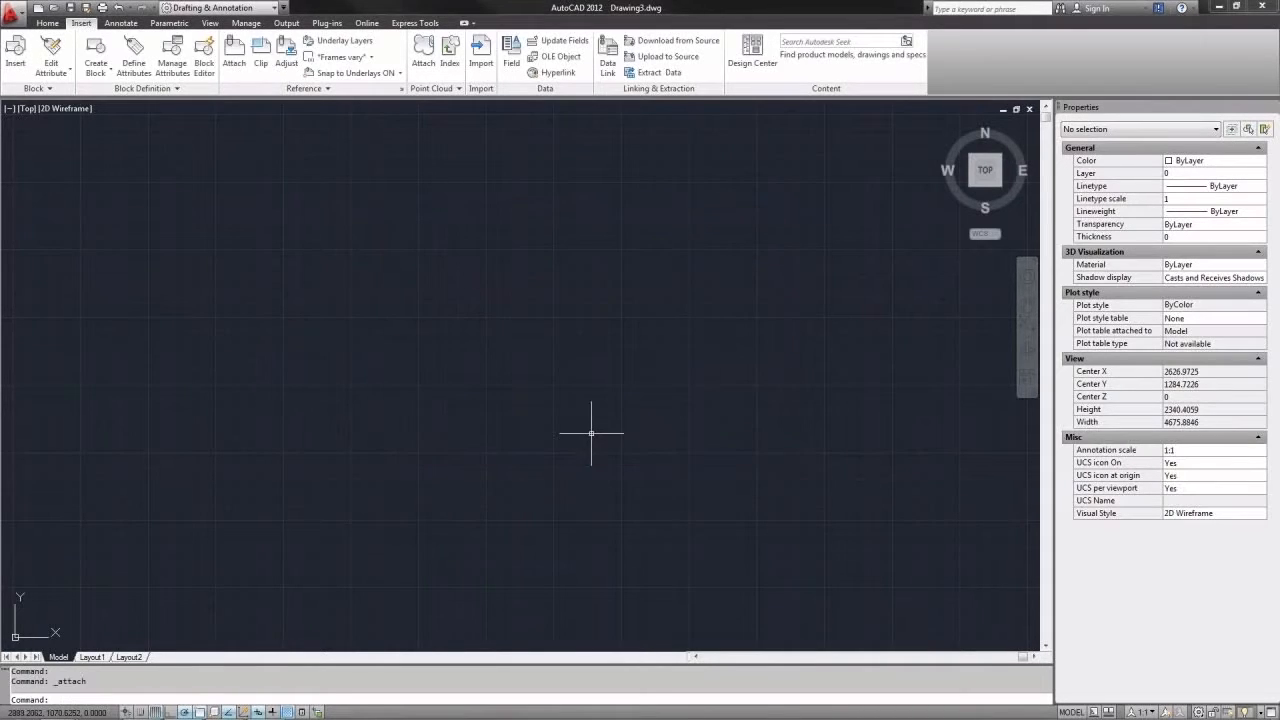
Review the drawing's external references and the image files available for attaching, without adding another image
scroll(626, 348, "down", 4)
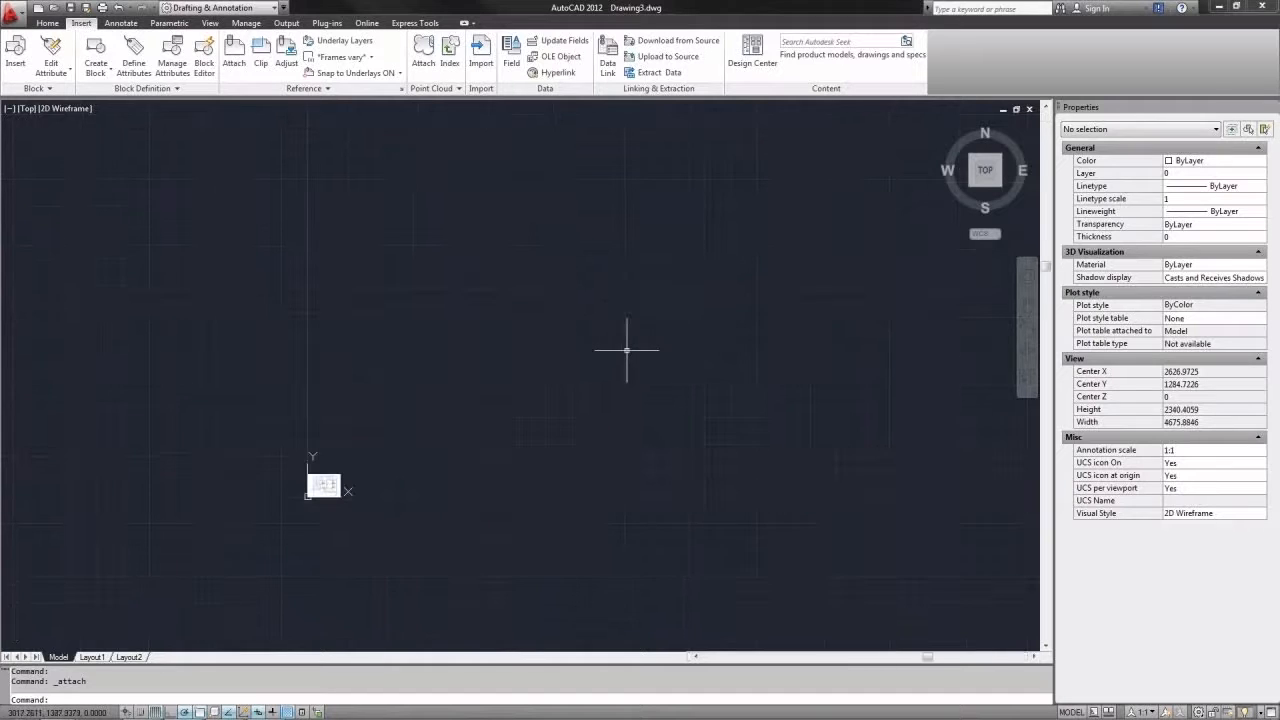
scroll(310, 505, "up", 7)
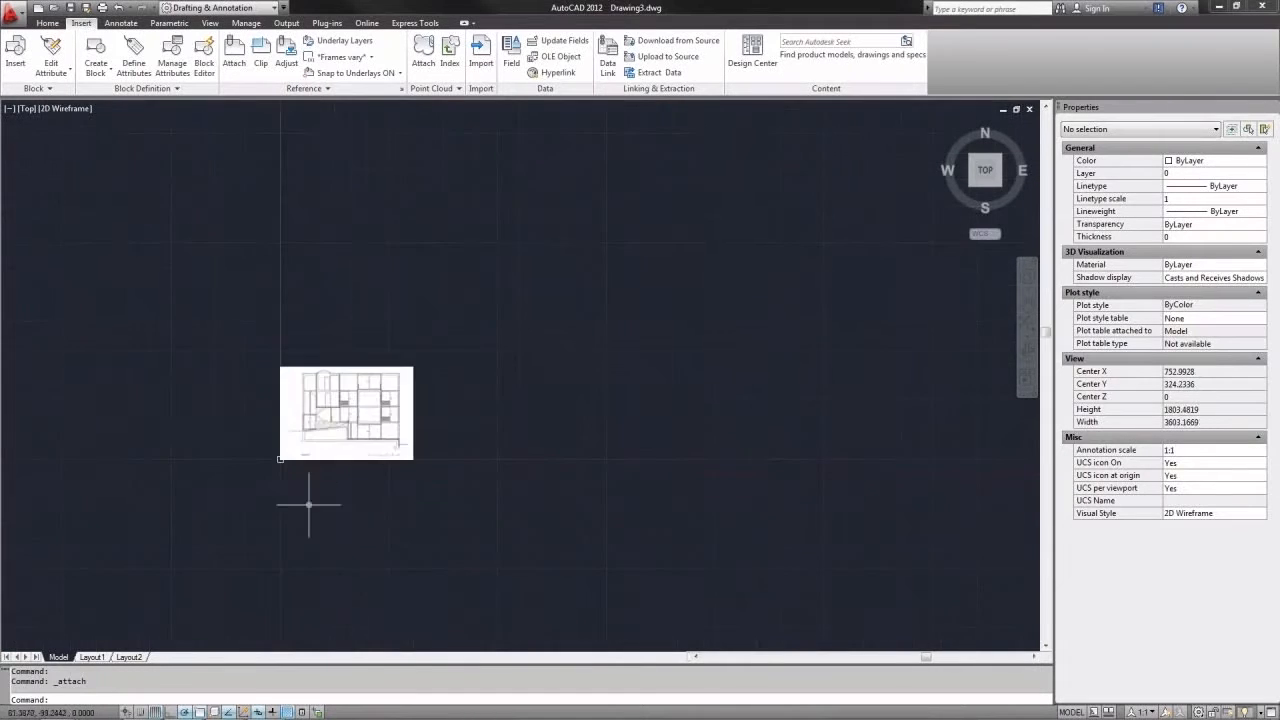
scroll(287, 445, "up", 4)
left_click(47, 22)
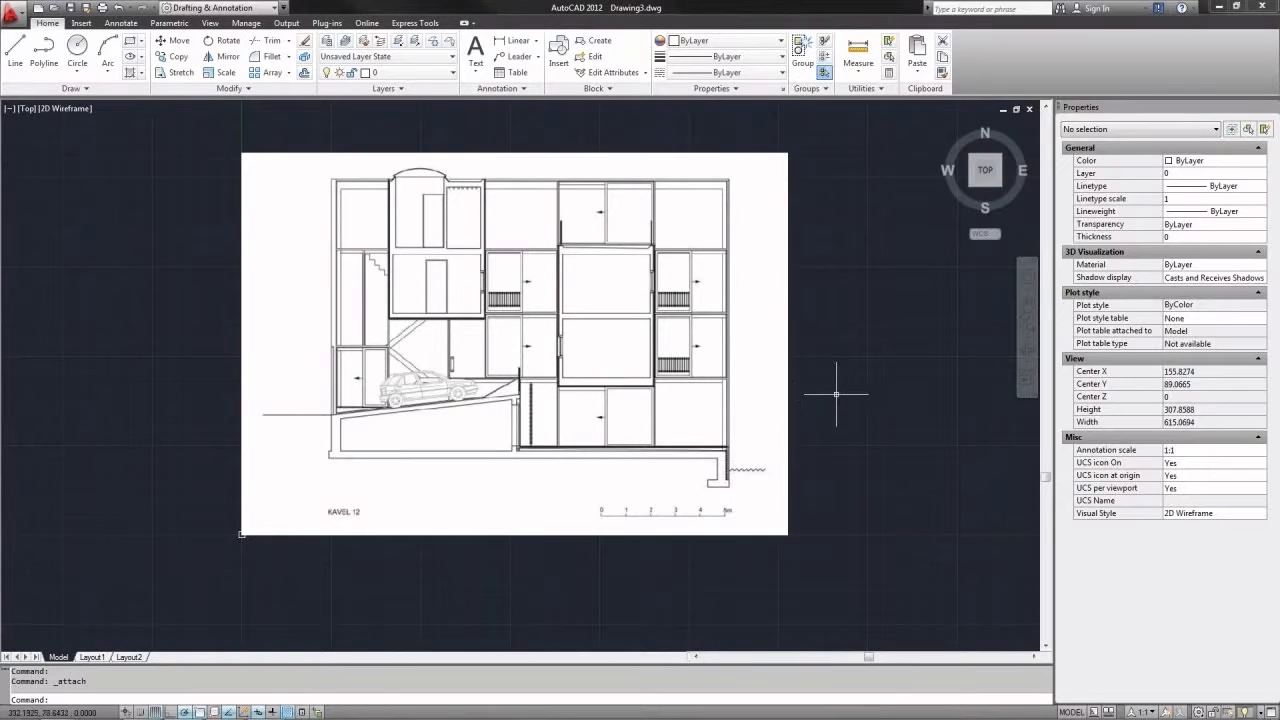
type("XREF")
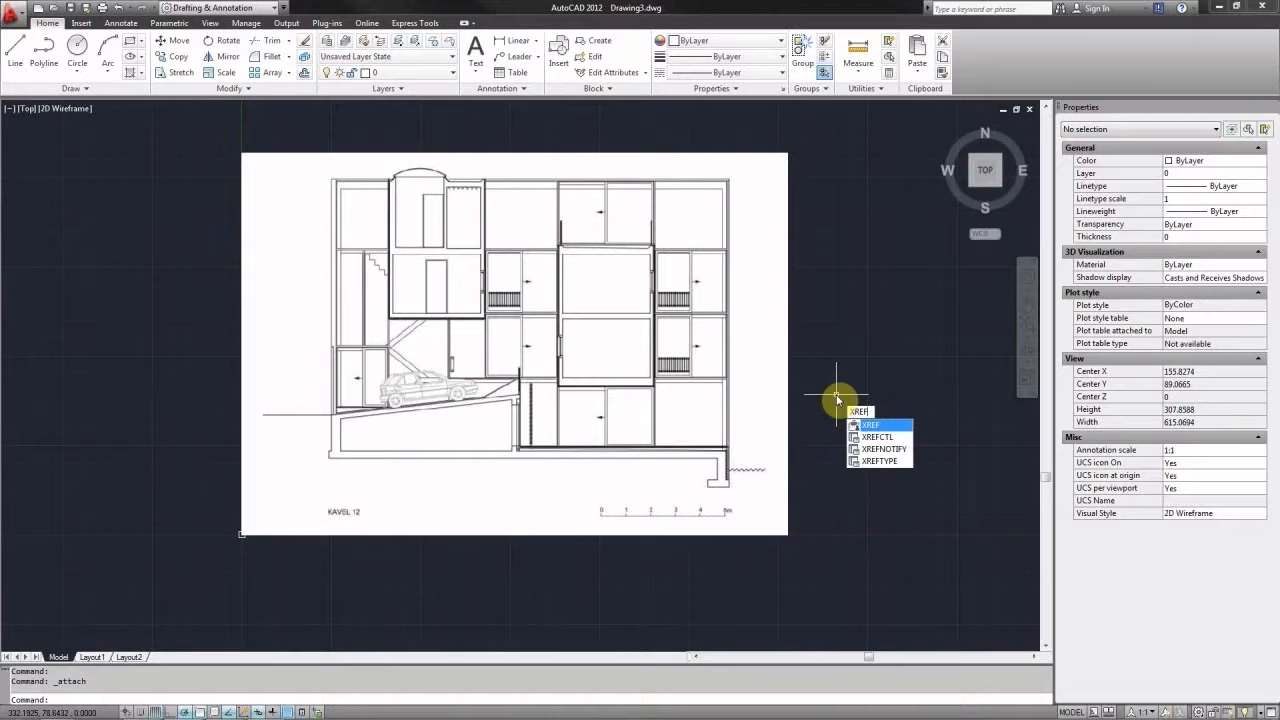
key("Return")
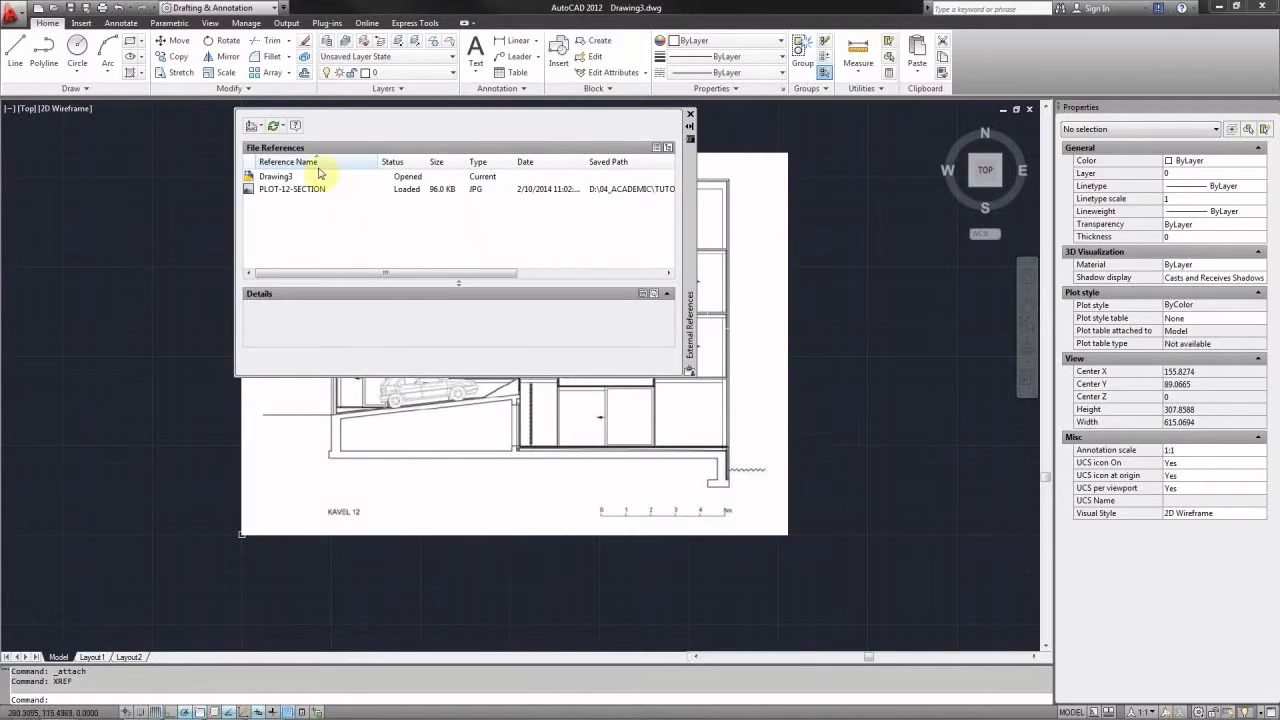
left_click(261, 128)
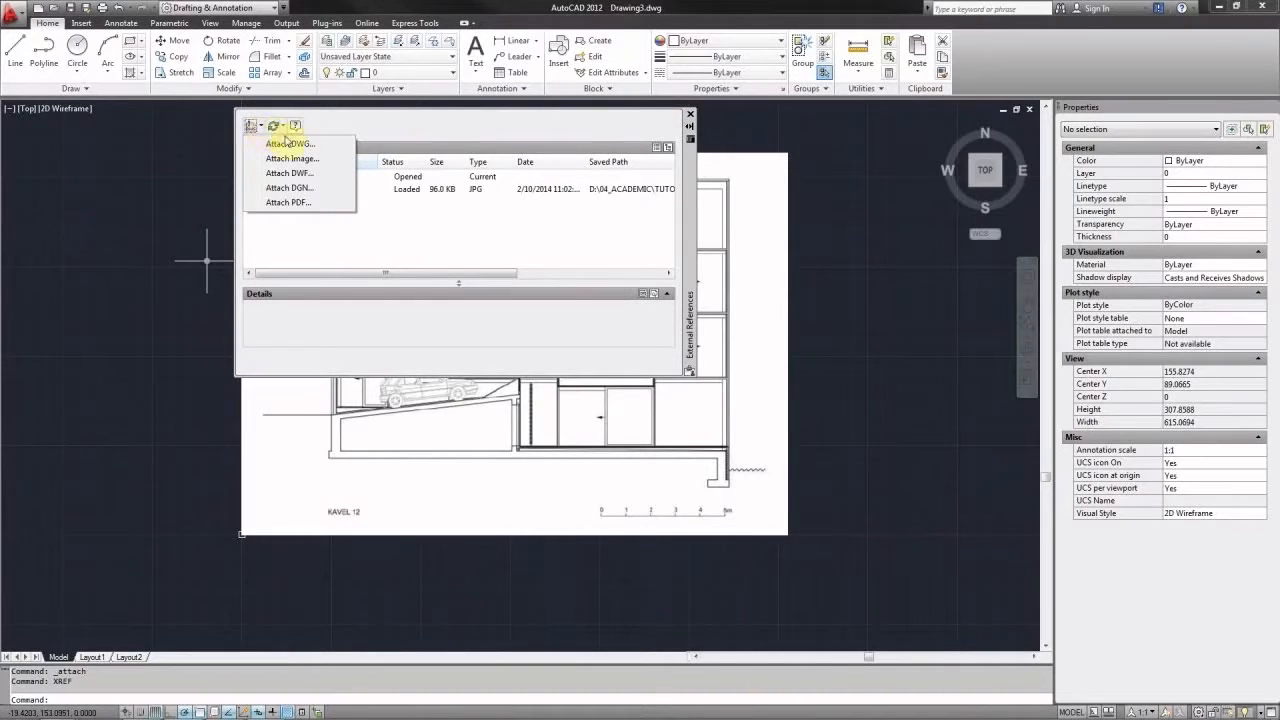
left_click(341, 165)
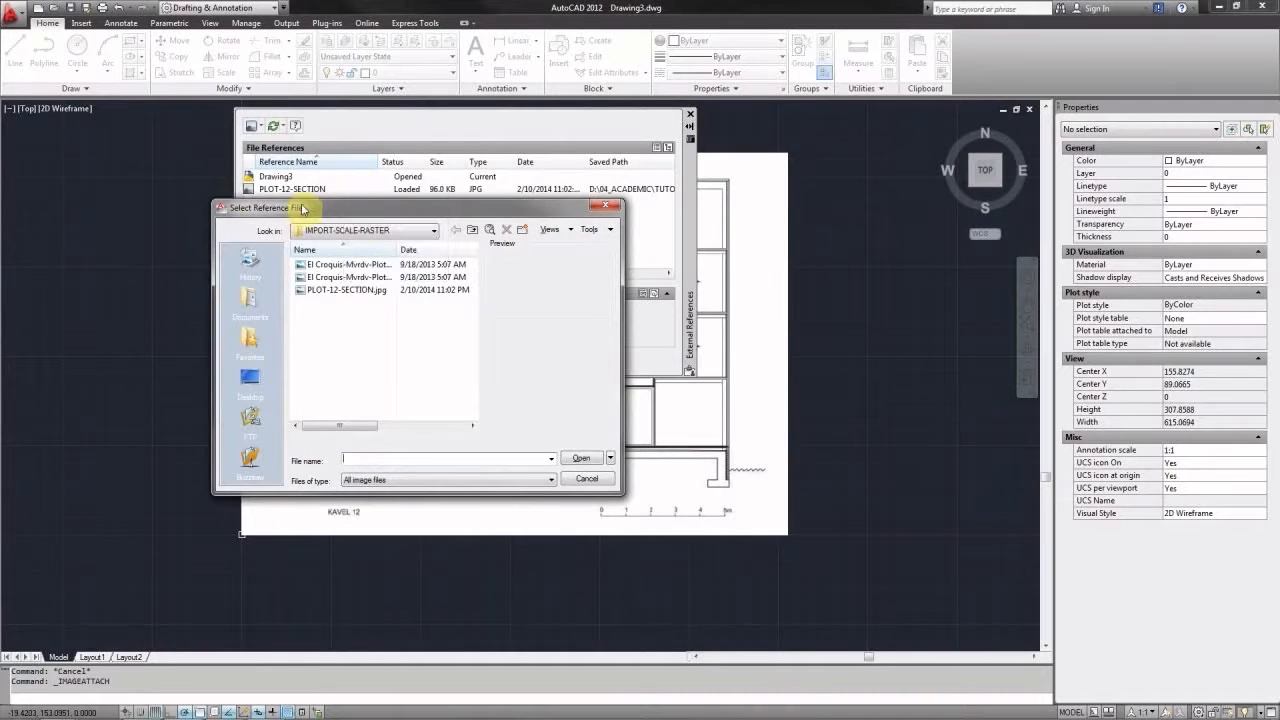
left_click_drag(303, 208, 349, 190)
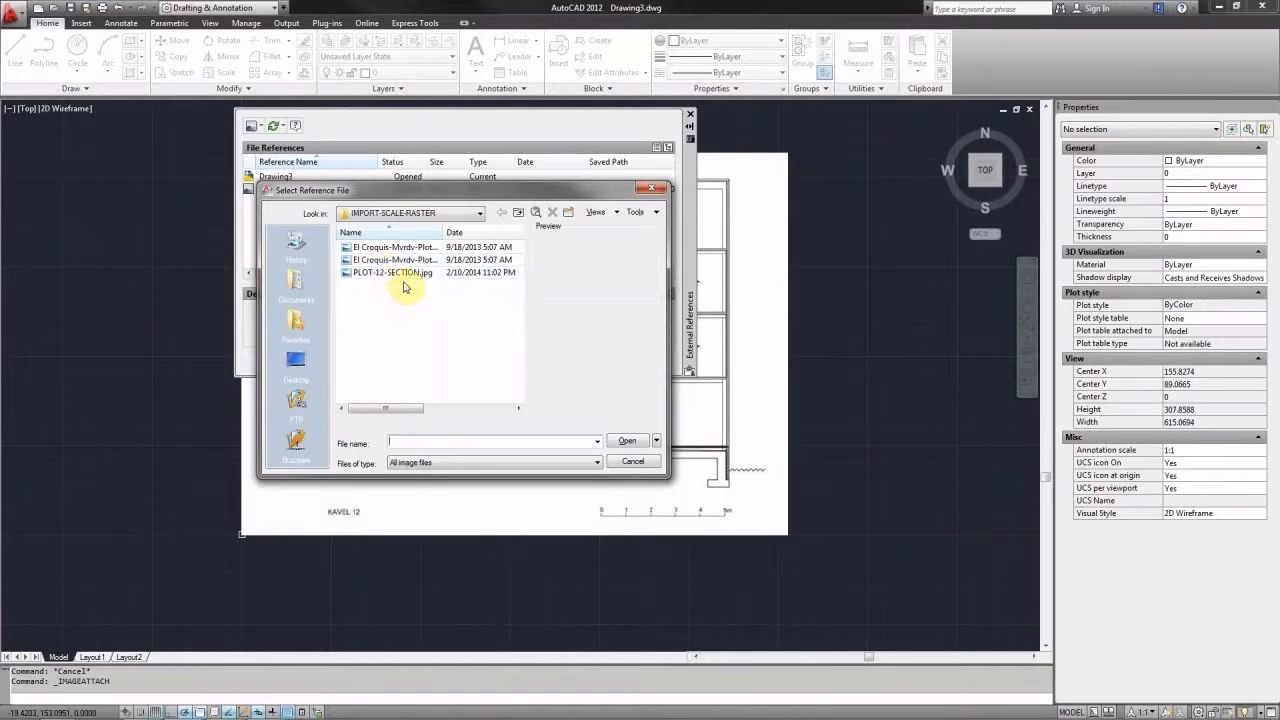
left_click(633, 463)
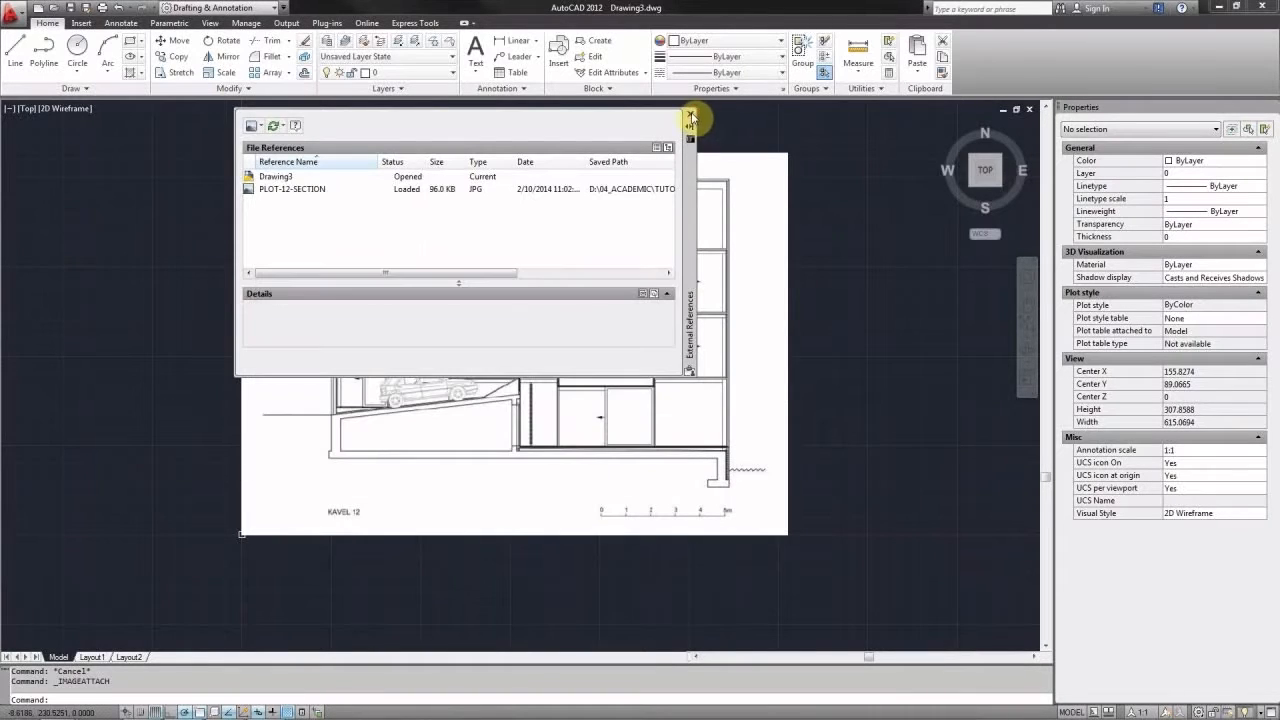
left_click(689, 114)
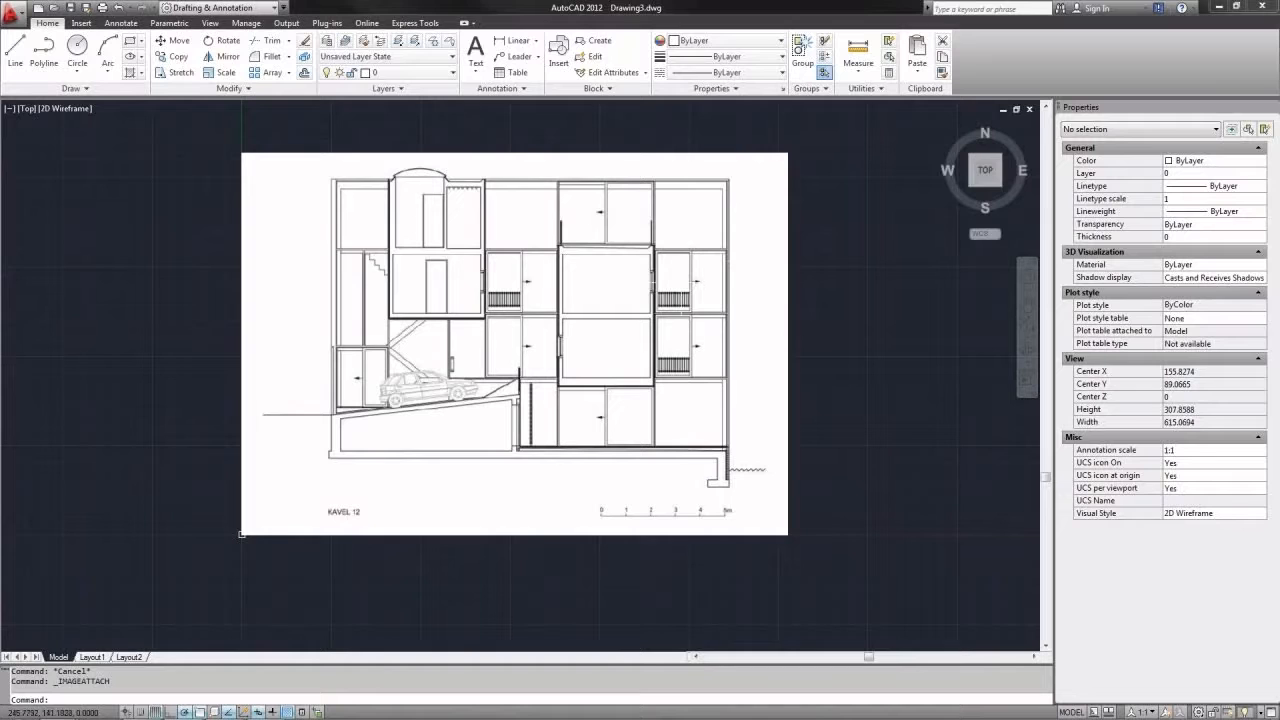
Set the fade of the attached section image to 50
left_click(818, 241)
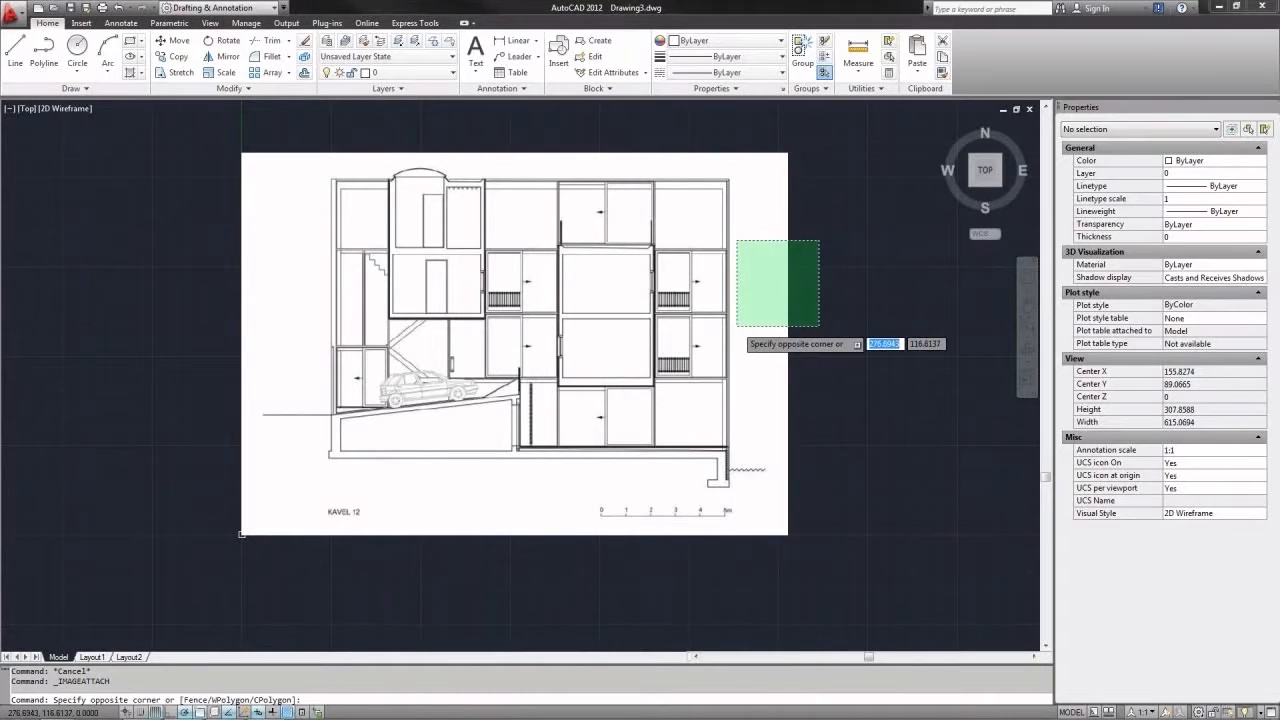
left_click(737, 326)
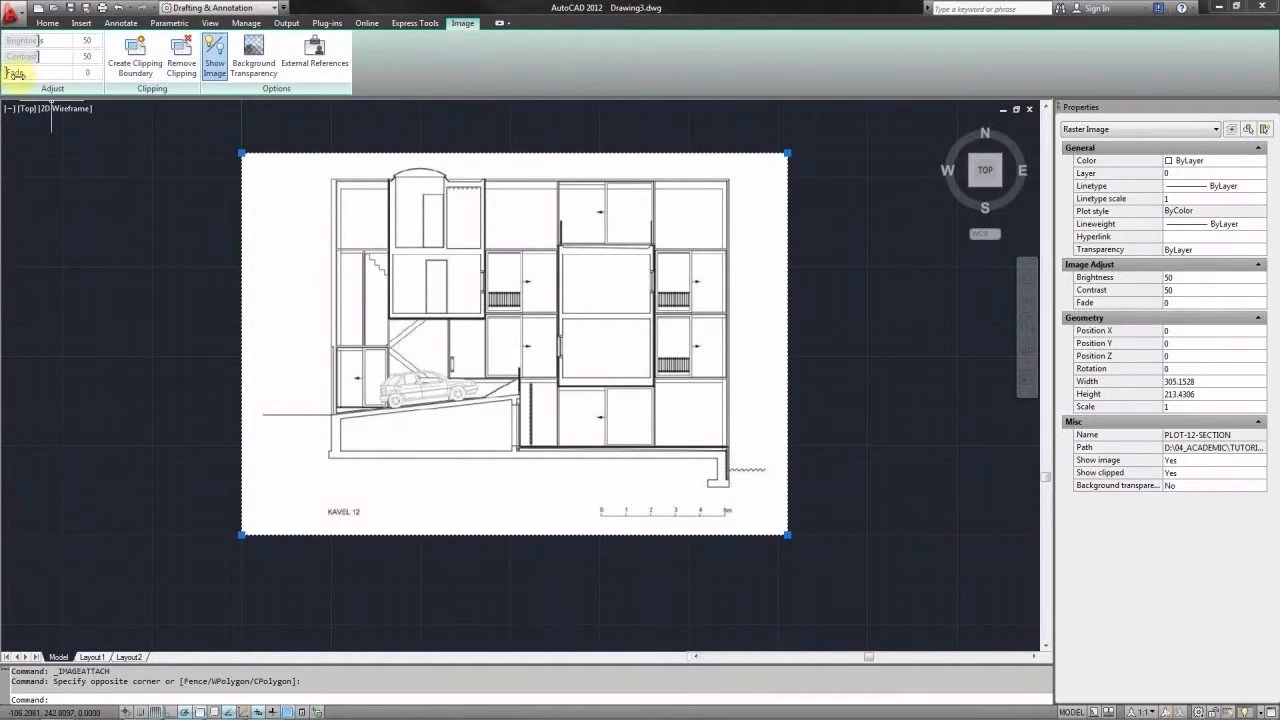
left_click_drag(12, 72, 48, 75)
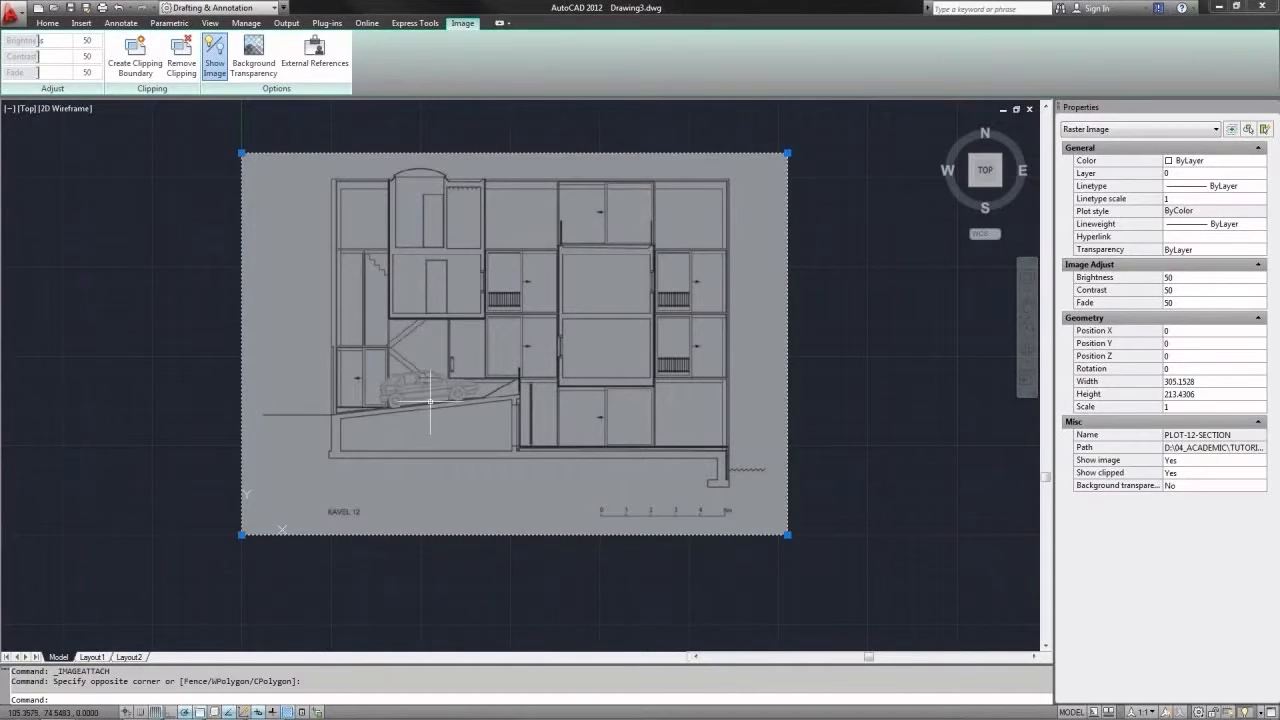
key("Escape")
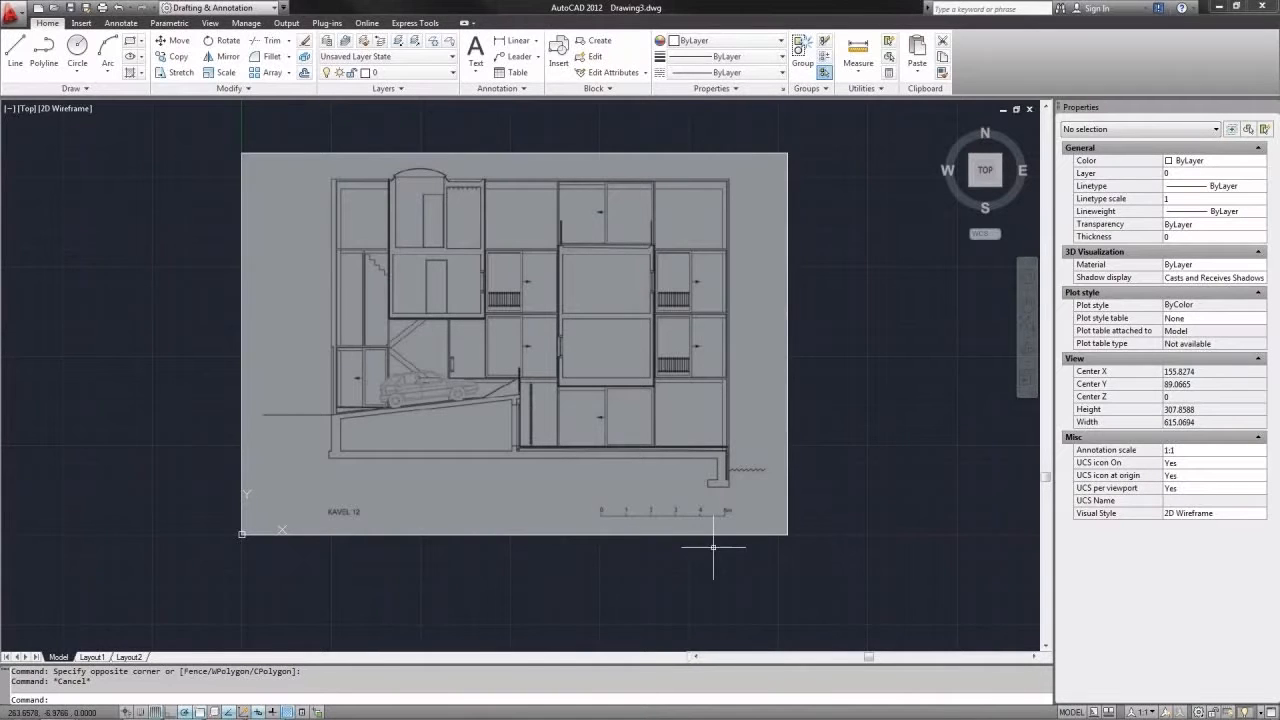
Measure the image's scale bar from its 0 mark to its 5m mark using the DIST command
scroll(713, 547, "up", 5)
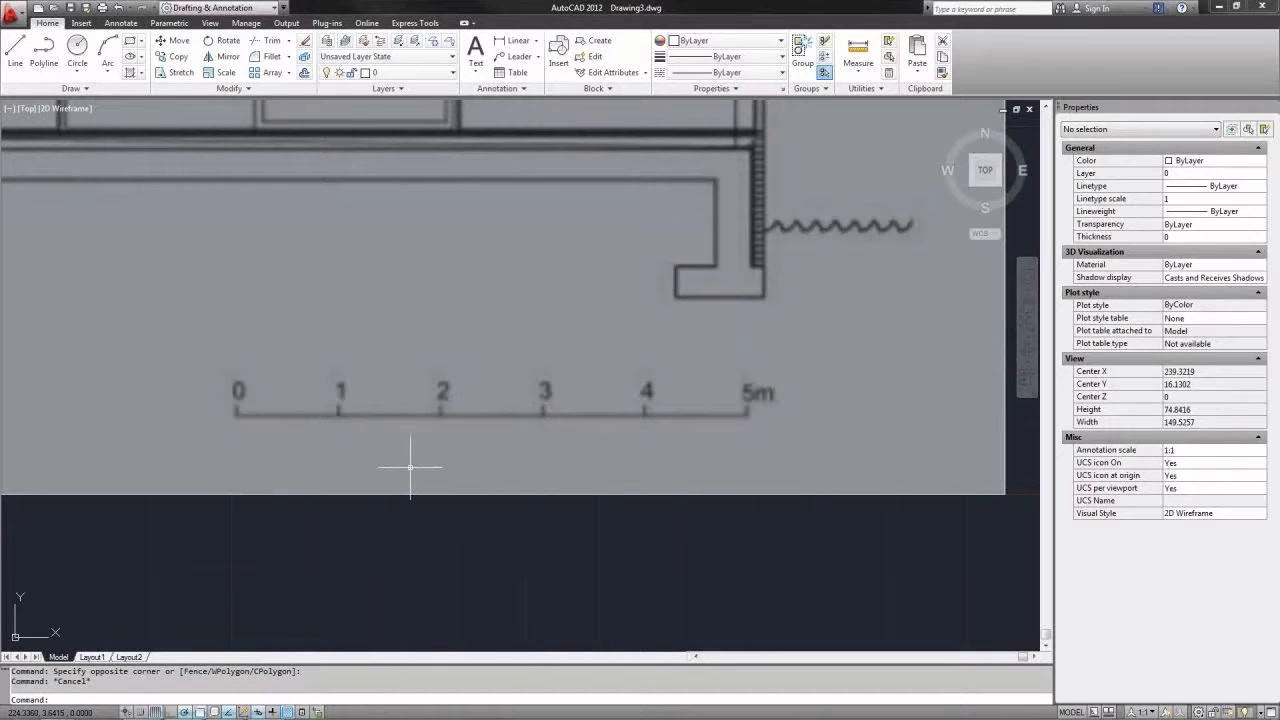
type("dist")
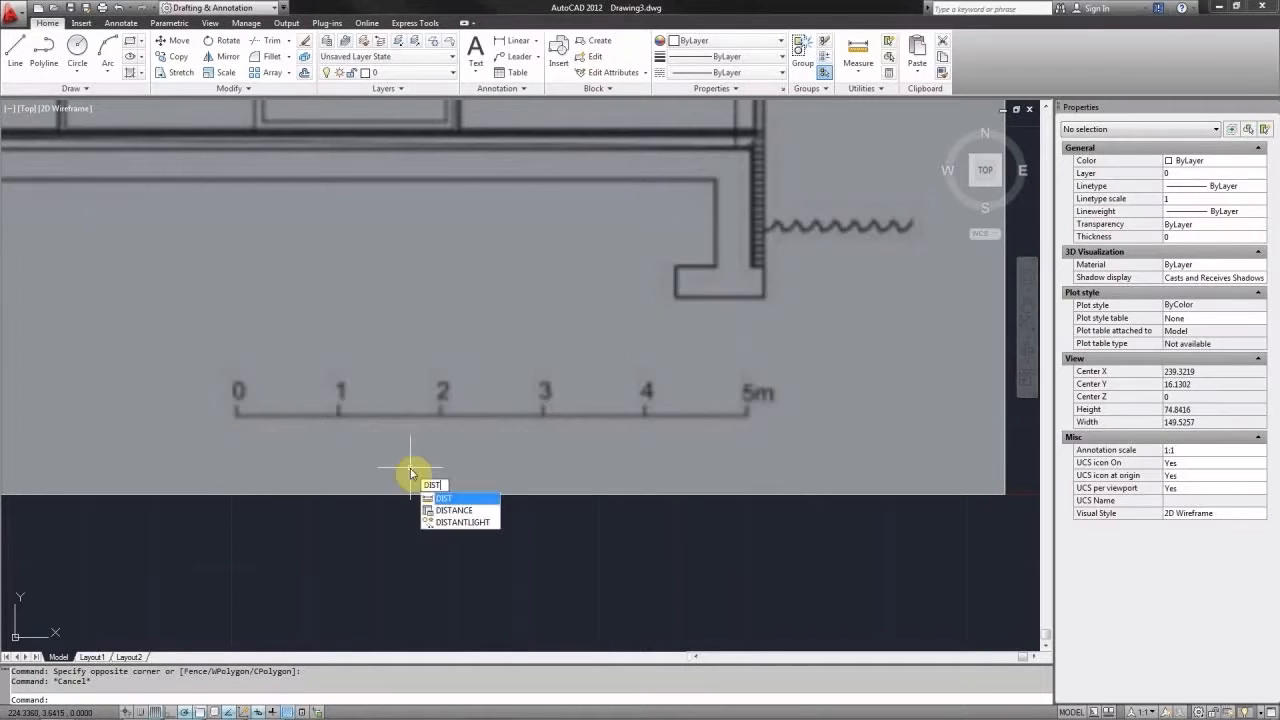
key("Return")
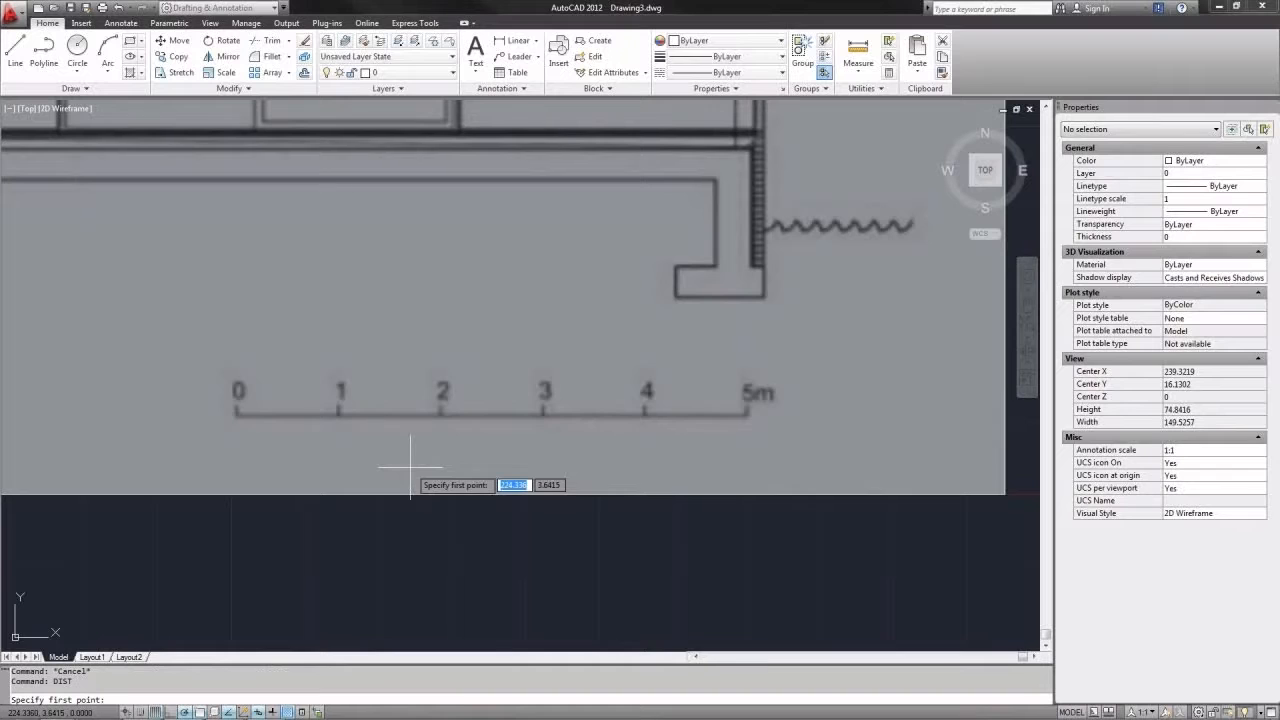
left_click(237, 416)
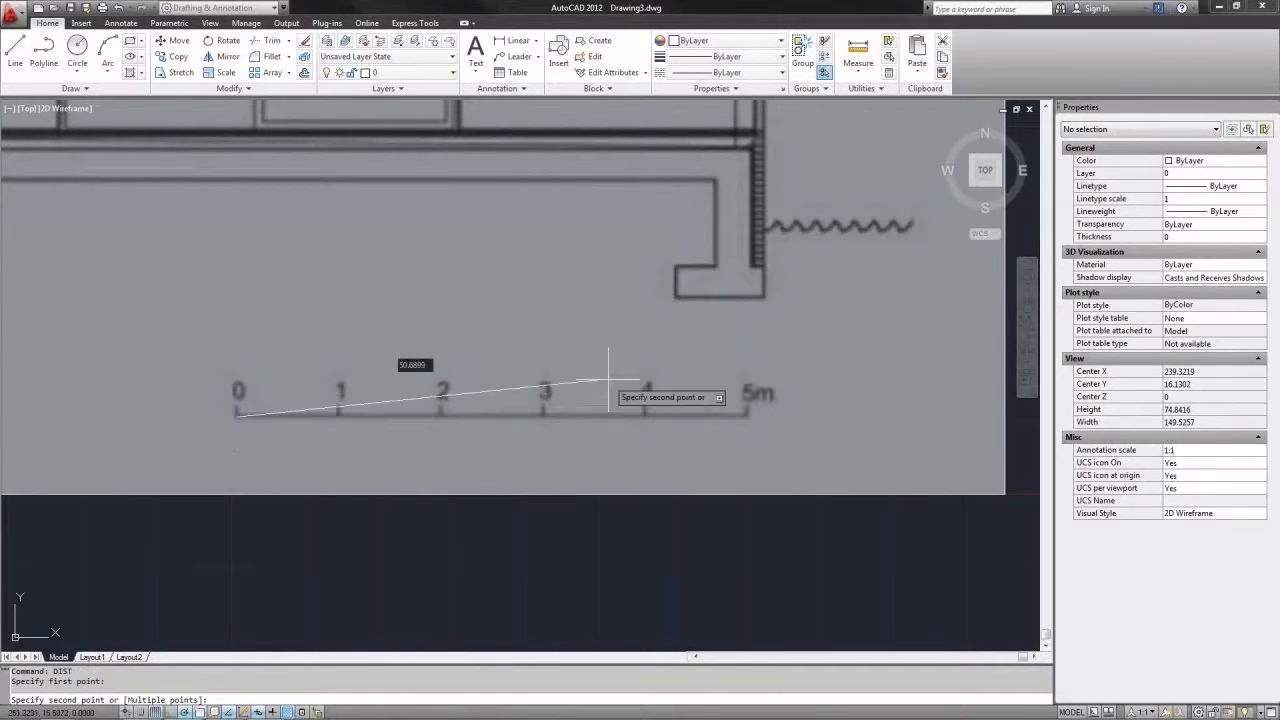
left_click(747, 416)
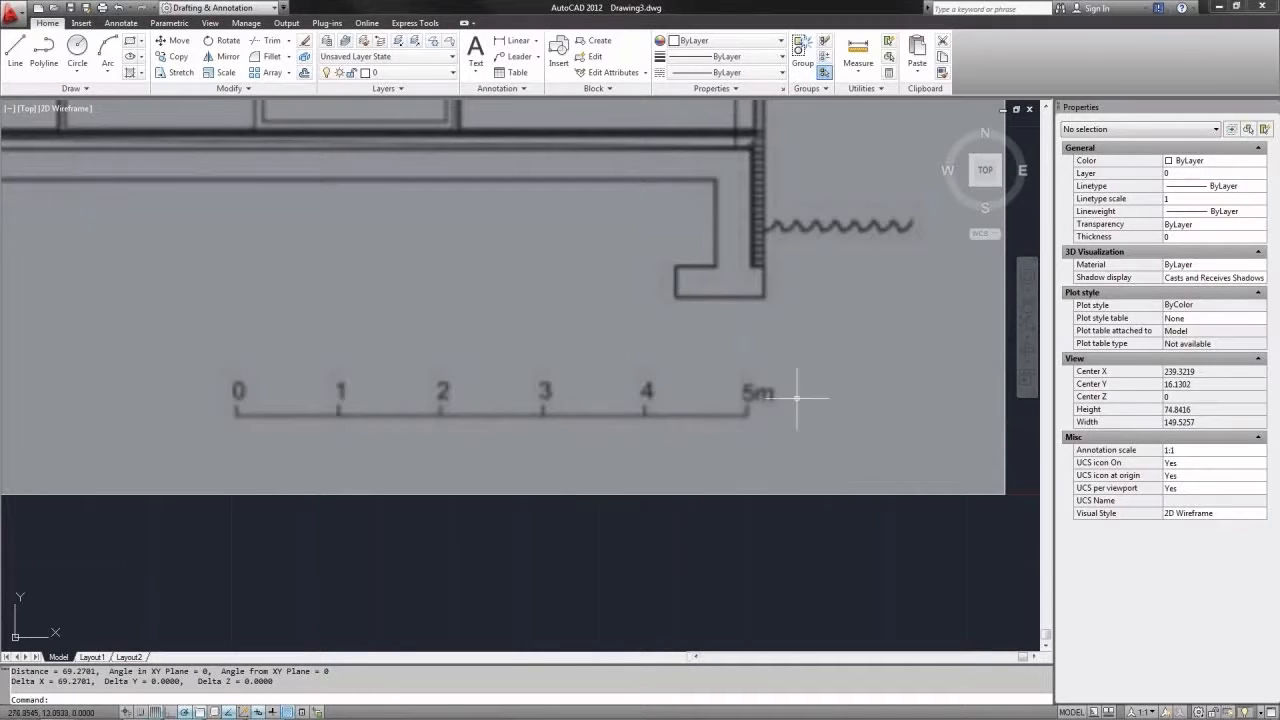
Draw a horizontal line 5000 mm long to the right, starting at the 0 mark of the image's scale bar
scroll(521, 442, "down", 3)
scroll(584, 478, "down", 3)
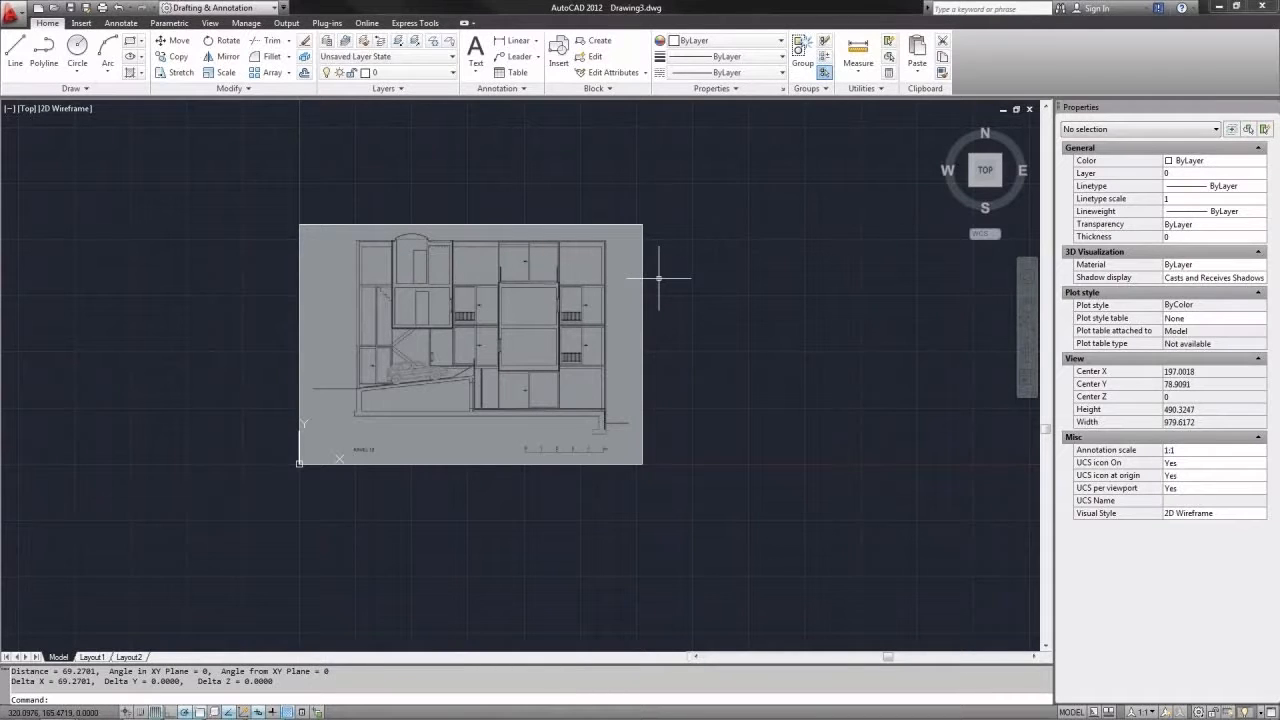
left_click(657, 460)
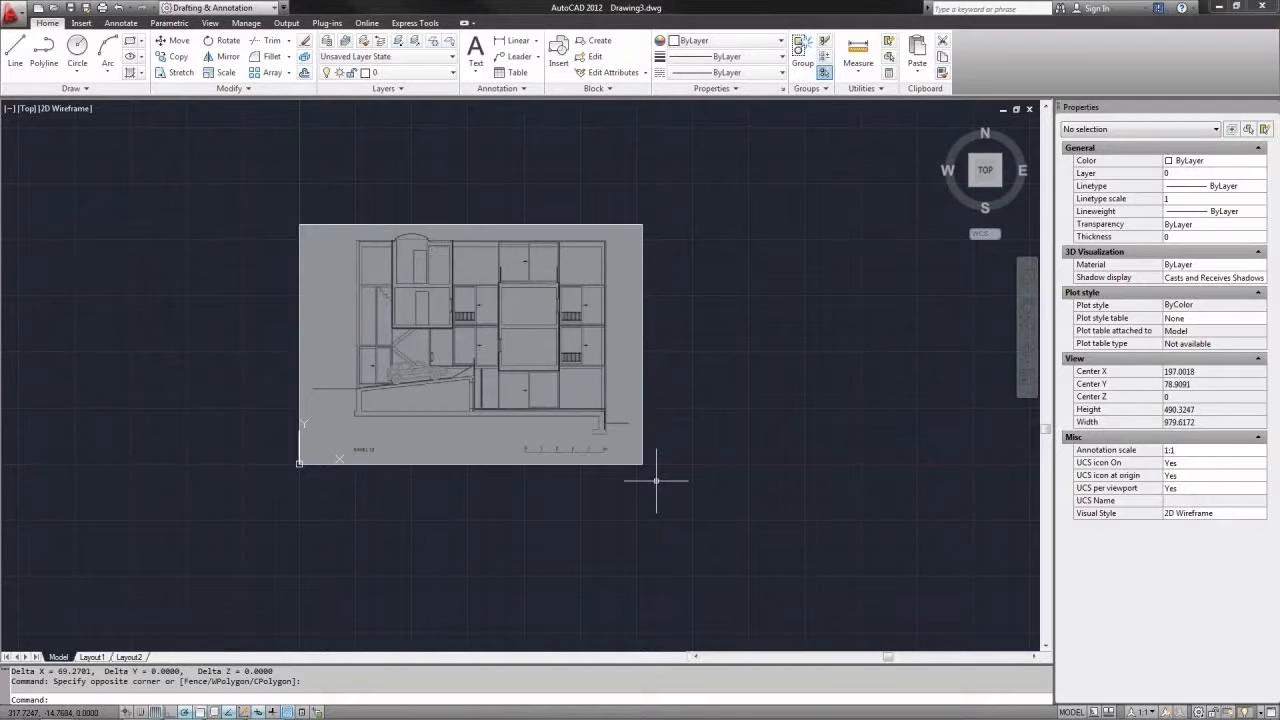
left_click(15, 52)
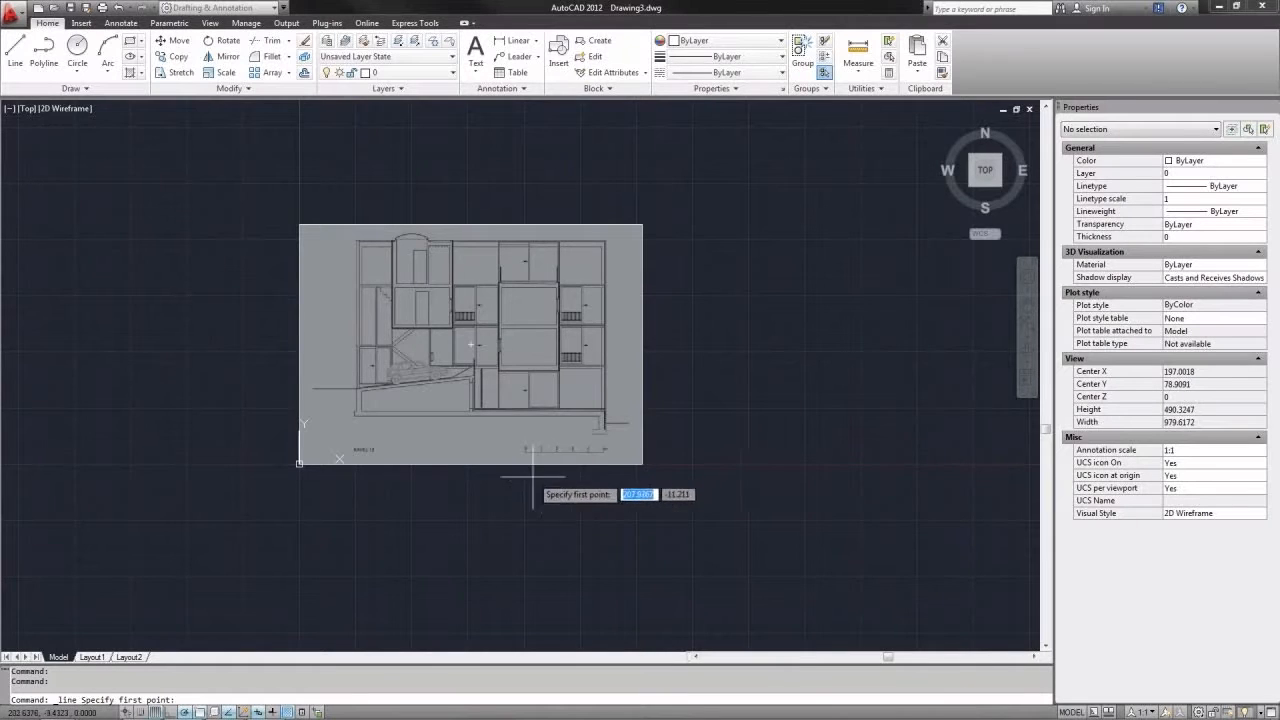
scroll(533, 478, "up", 5)
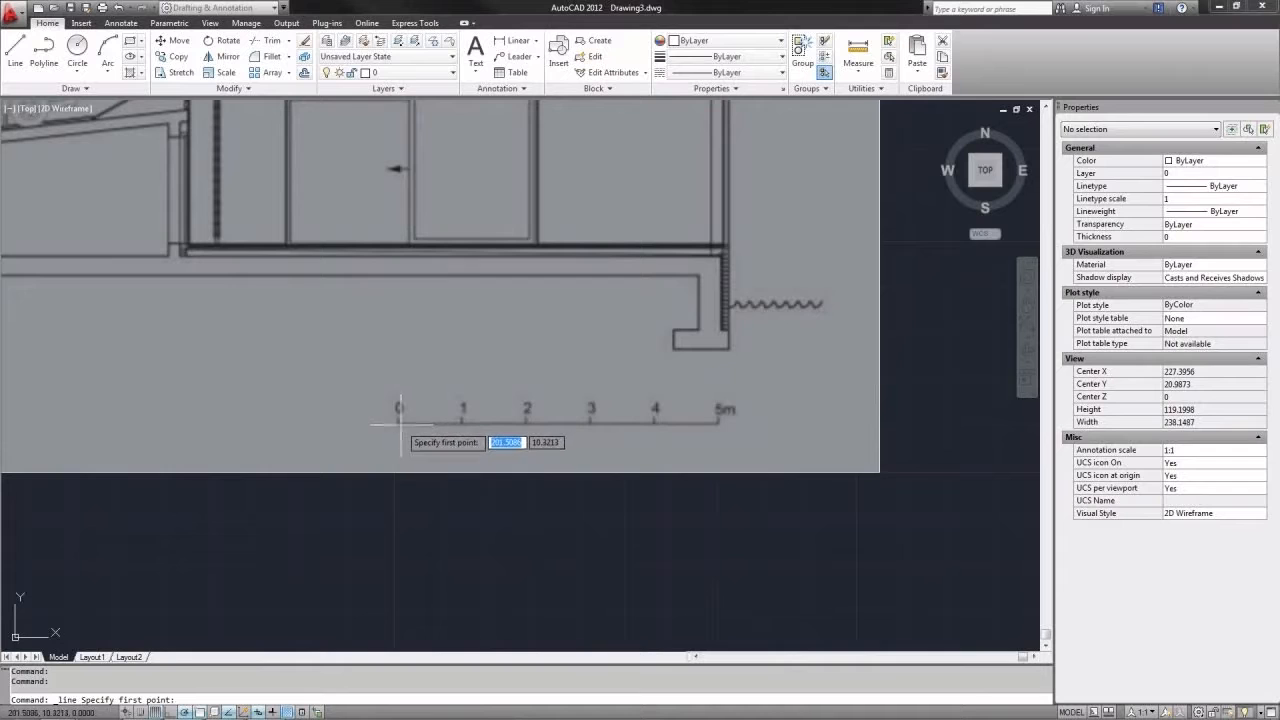
scroll(400, 425, "up", 2)
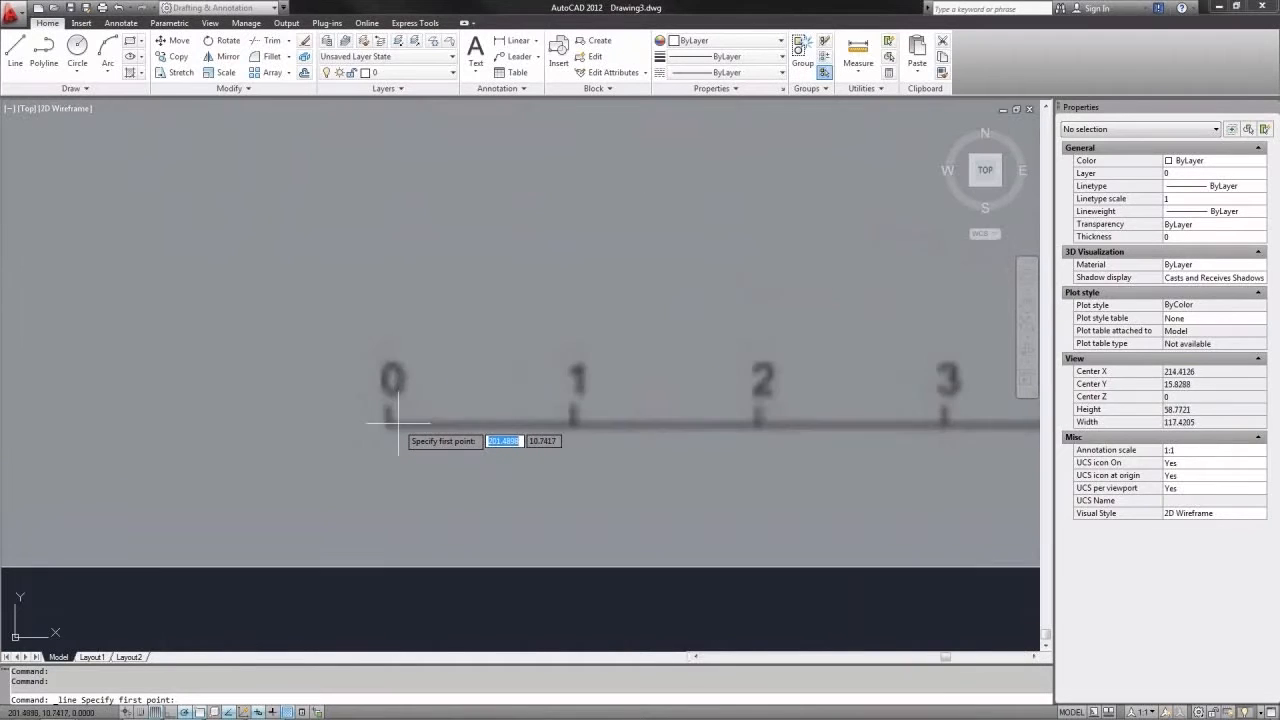
scroll(396, 423, "up", 3)
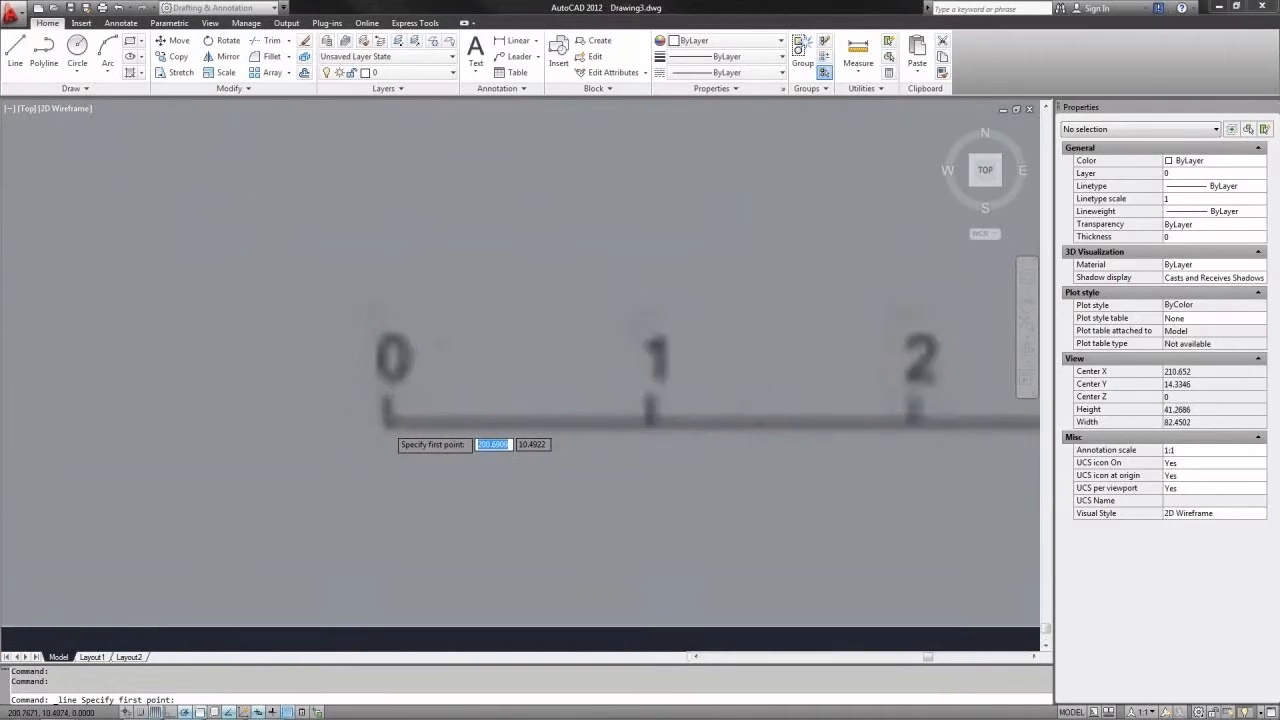
left_click(386, 420)
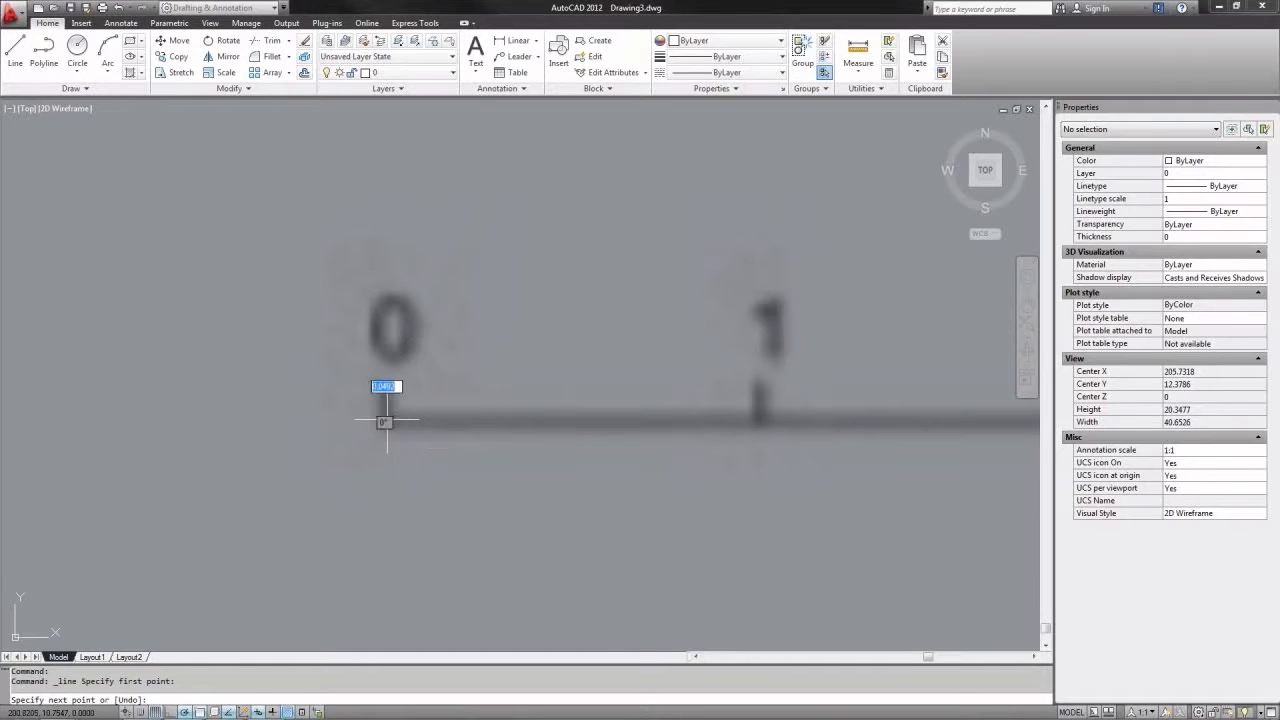
scroll(251, 466, "down", 3)
scroll(251, 466, "down", 7)
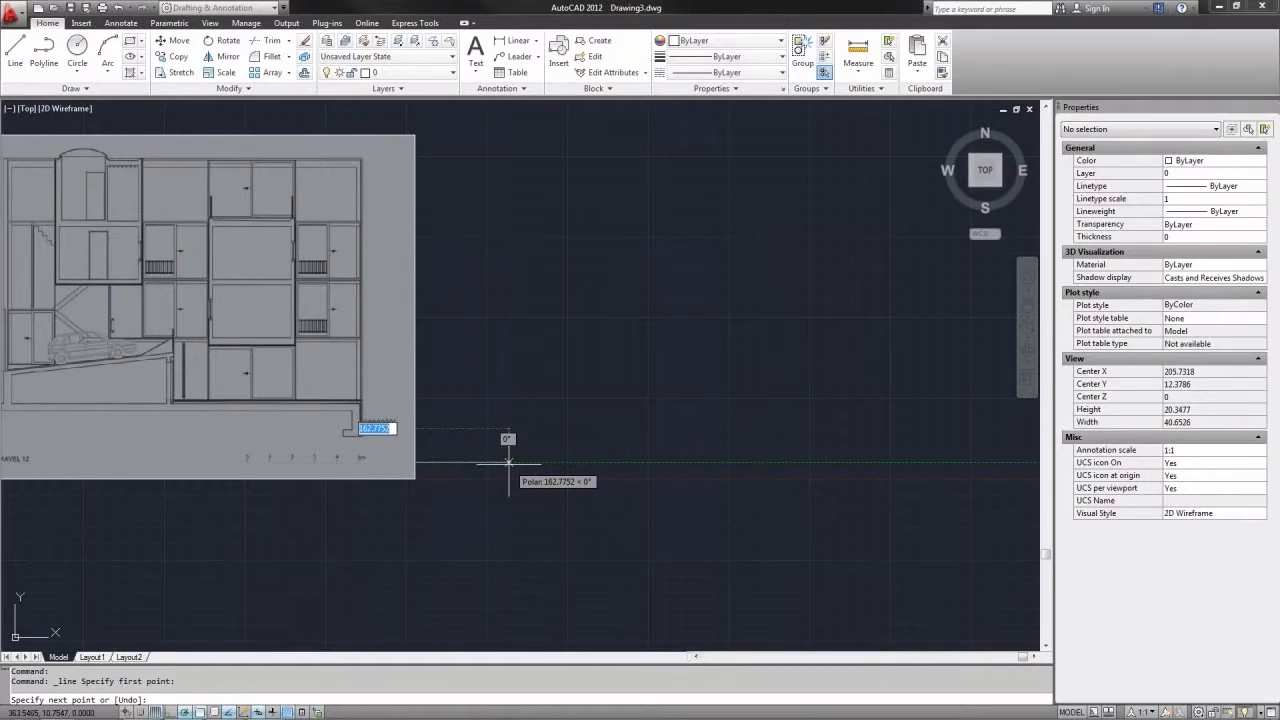
type("5000")
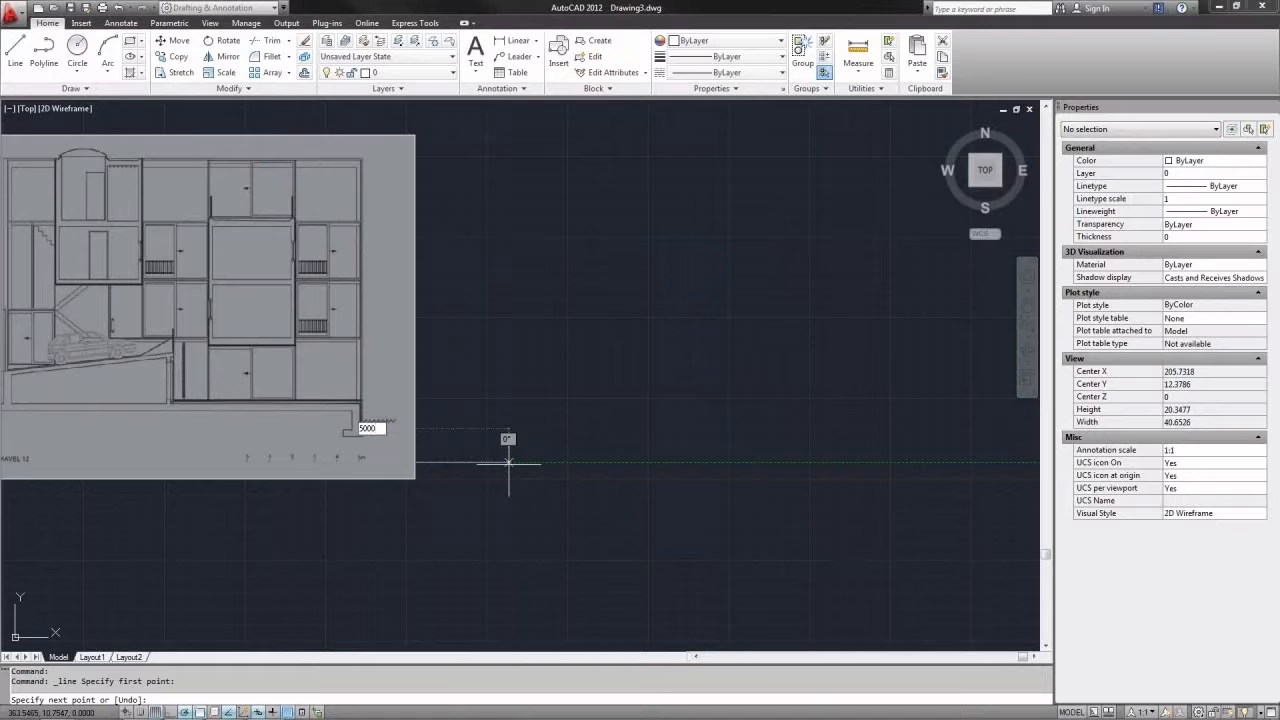
key("Return")
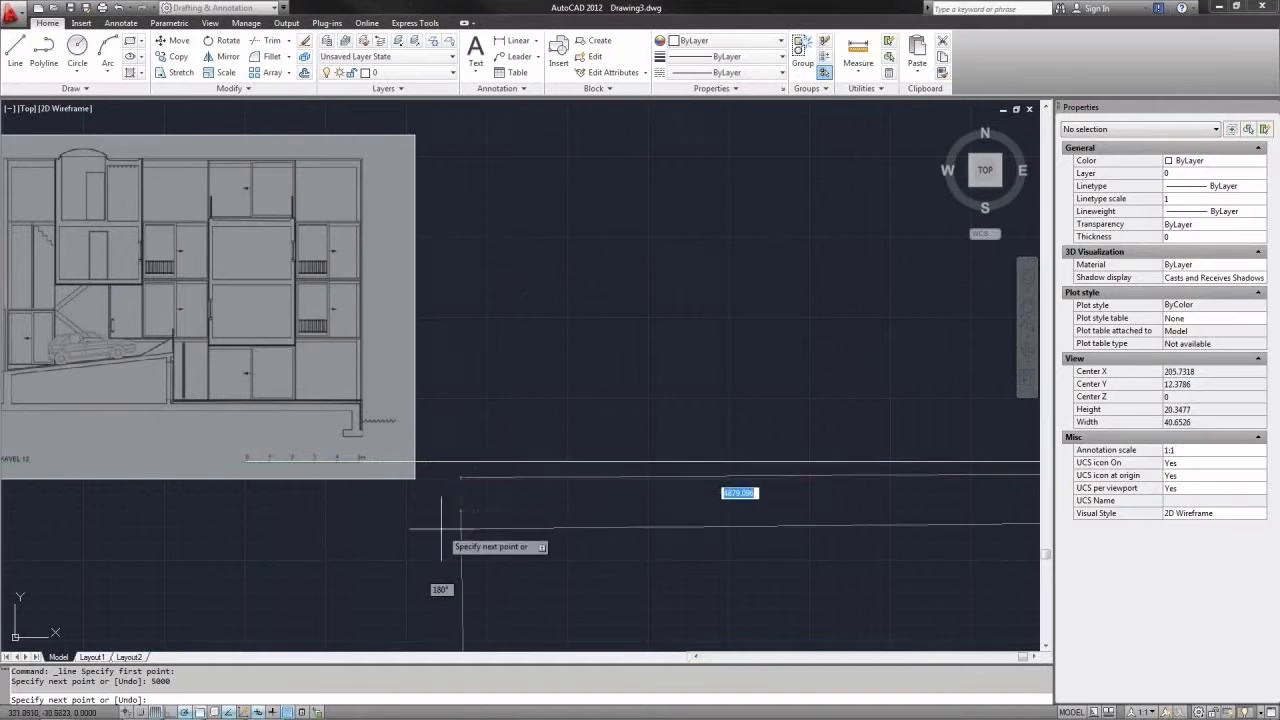
scroll(390, 490, "down", 4)
scroll(274, 479, "down", 4)
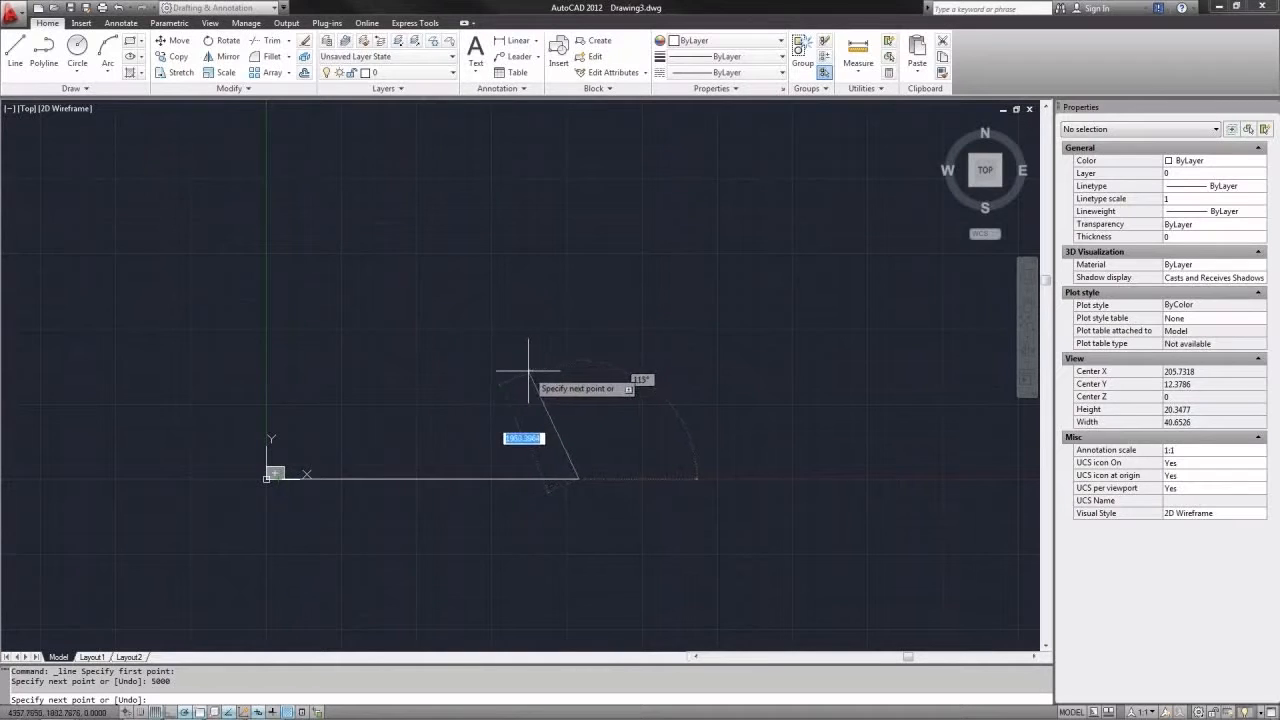
key("Return")
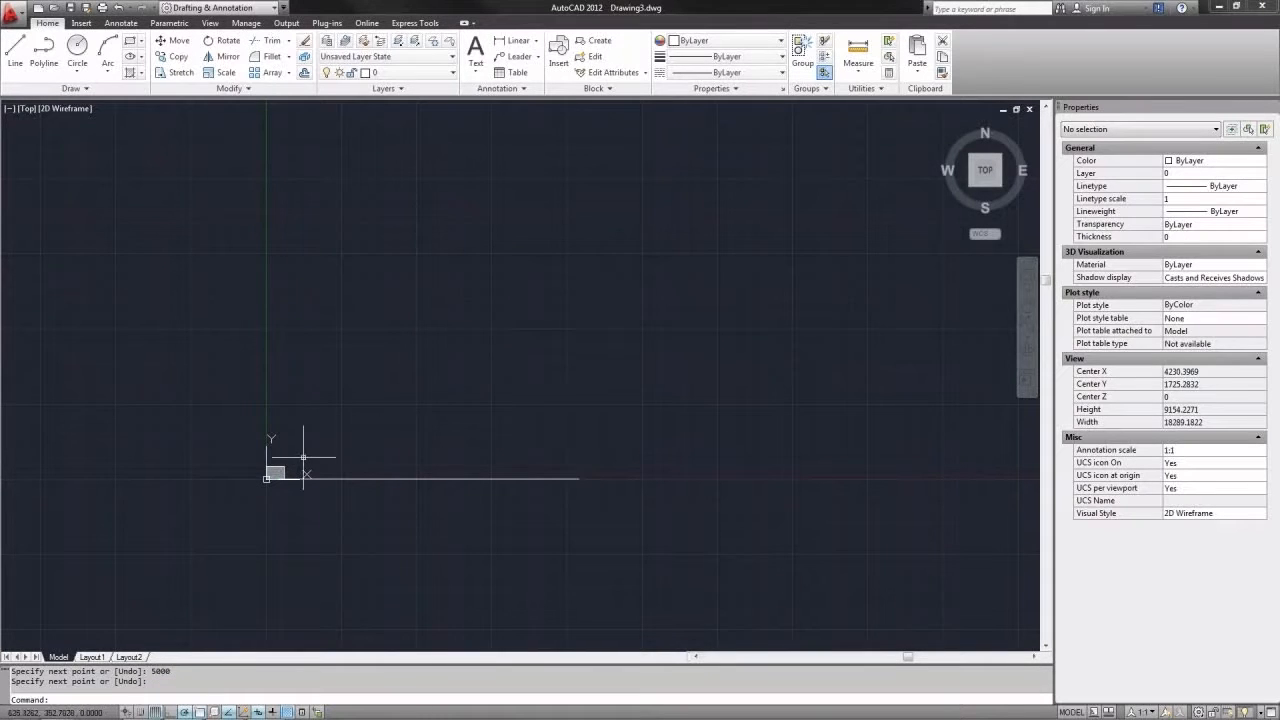
Check the length of the new line against the small section image with the DIST command
scroll(306, 457, "up", 3)
middle_click_drag(367, 446, 357, 457)
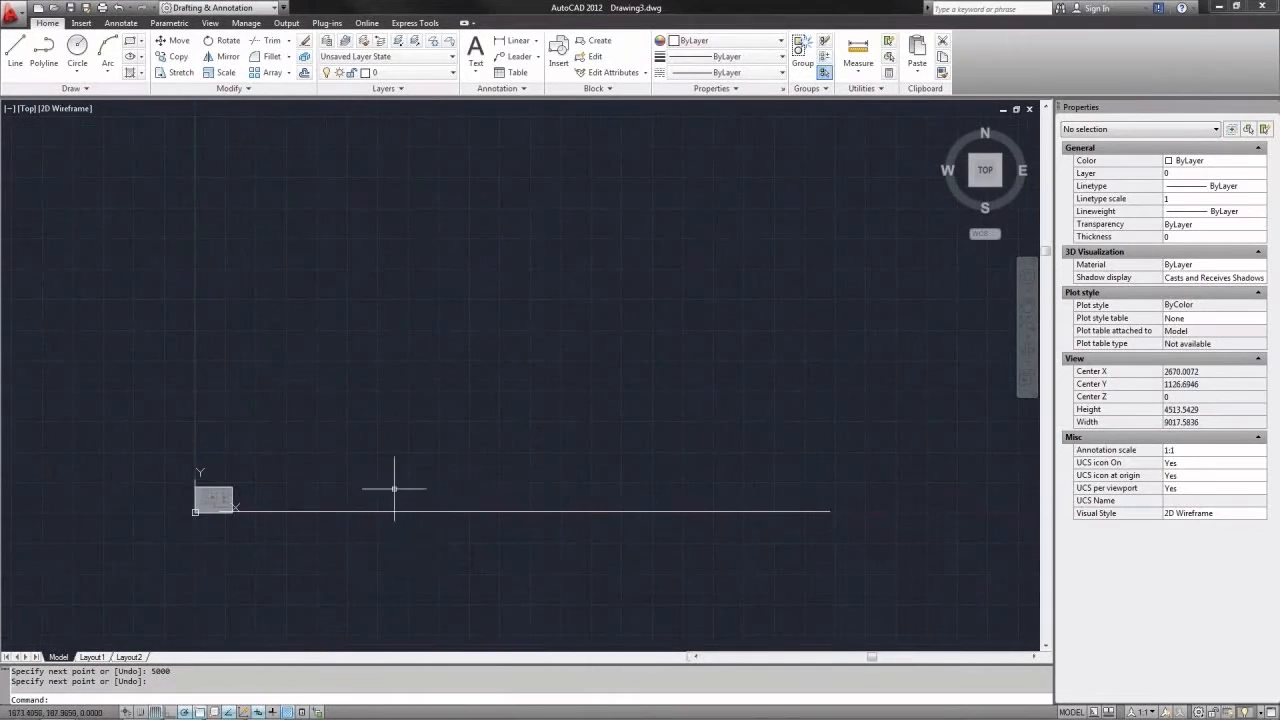
left_click(456, 471)
left_click(380, 535)
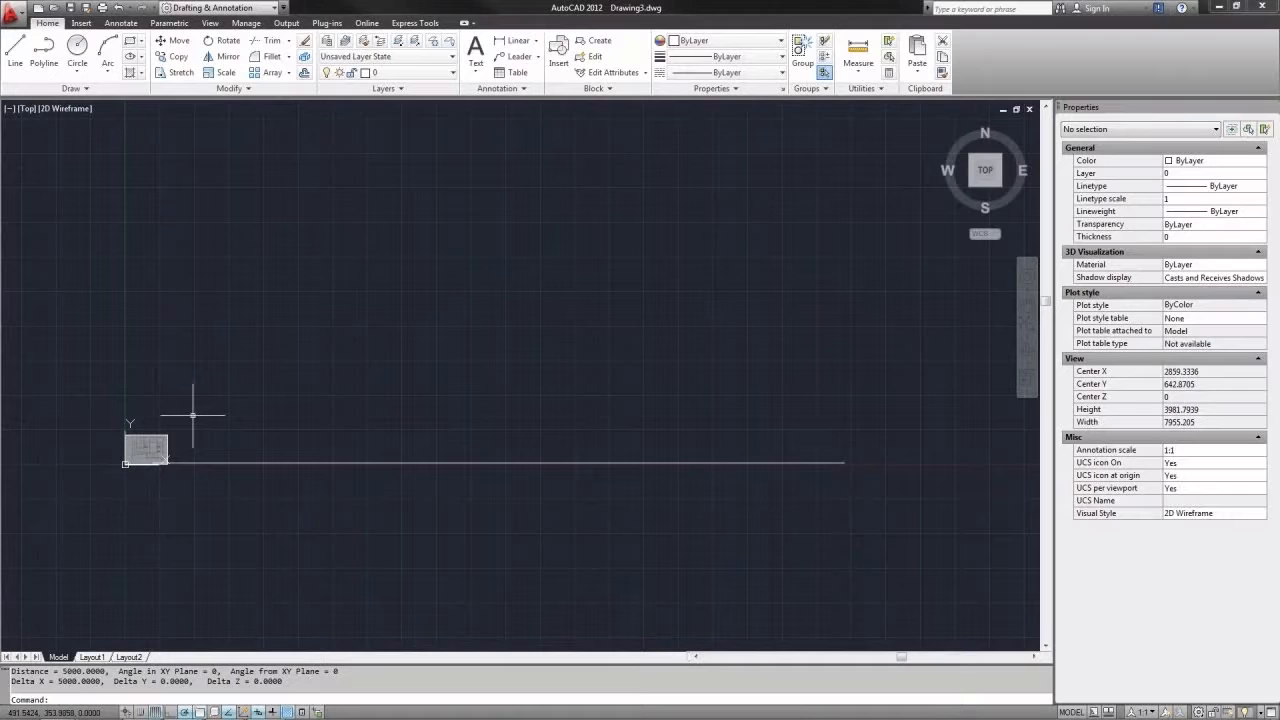
left_click(150, 447)
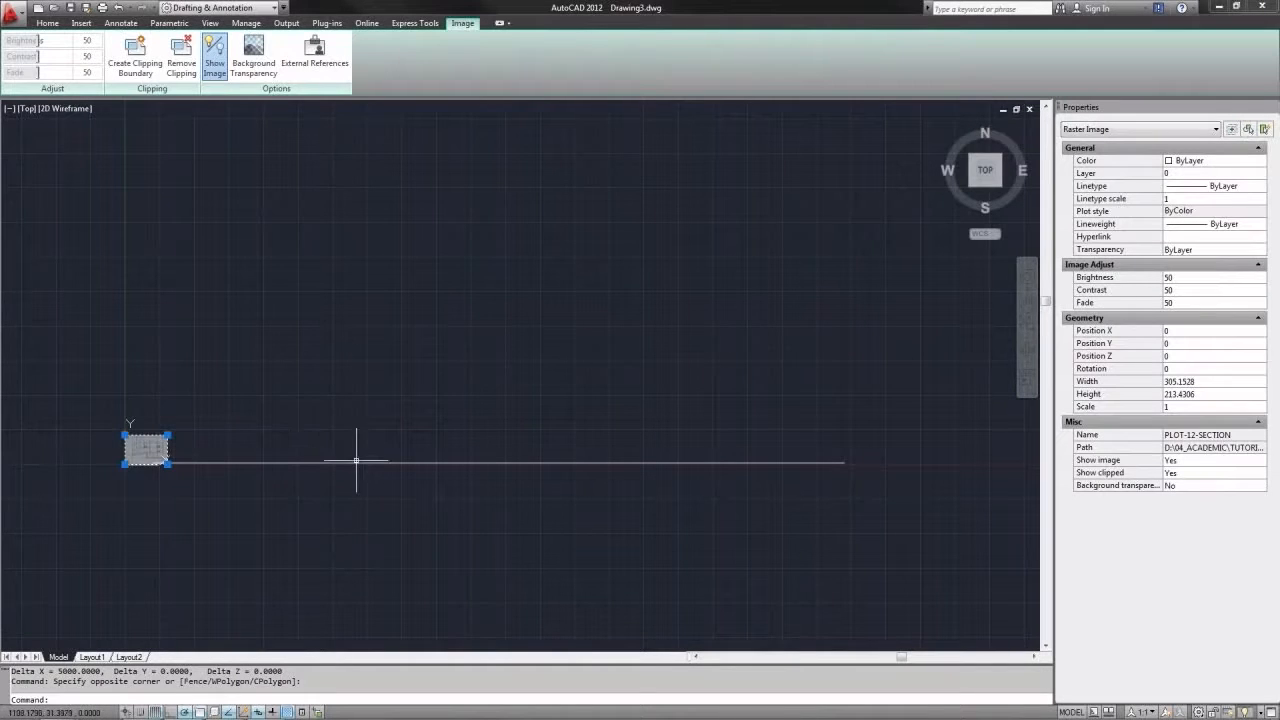
scroll(154, 459, "up", 6)
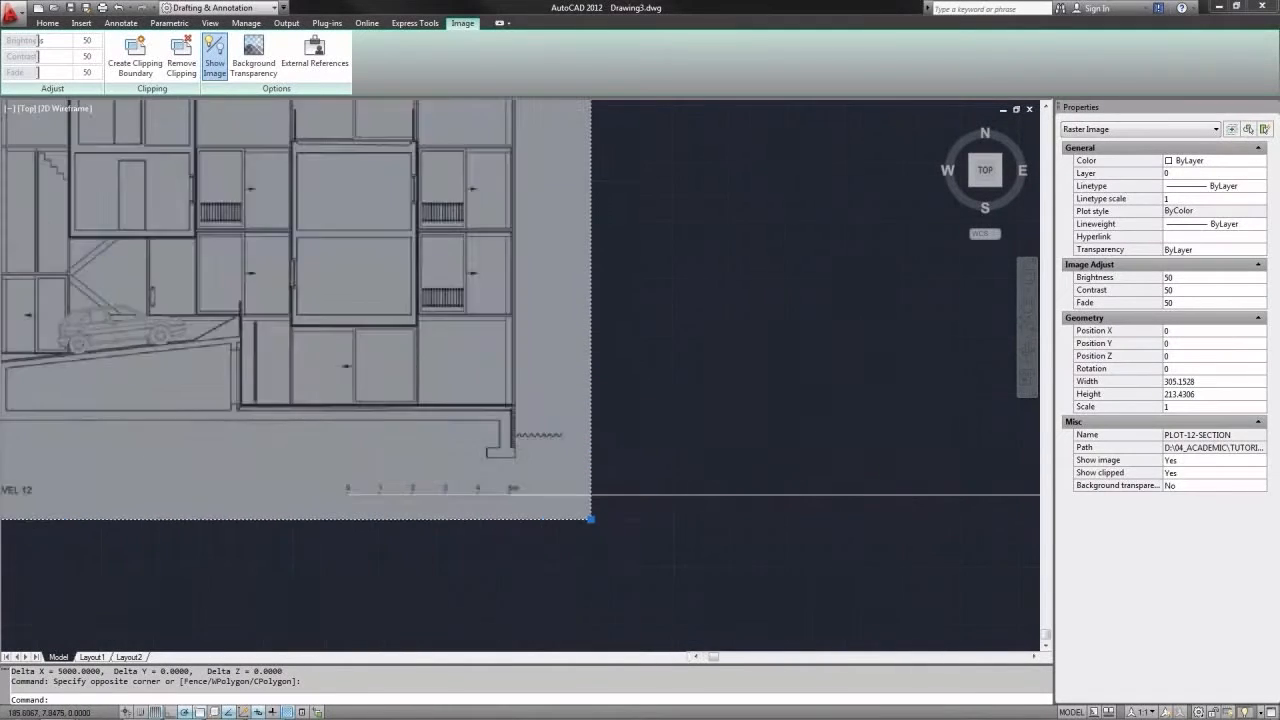
scroll(308, 500, "up", 2)
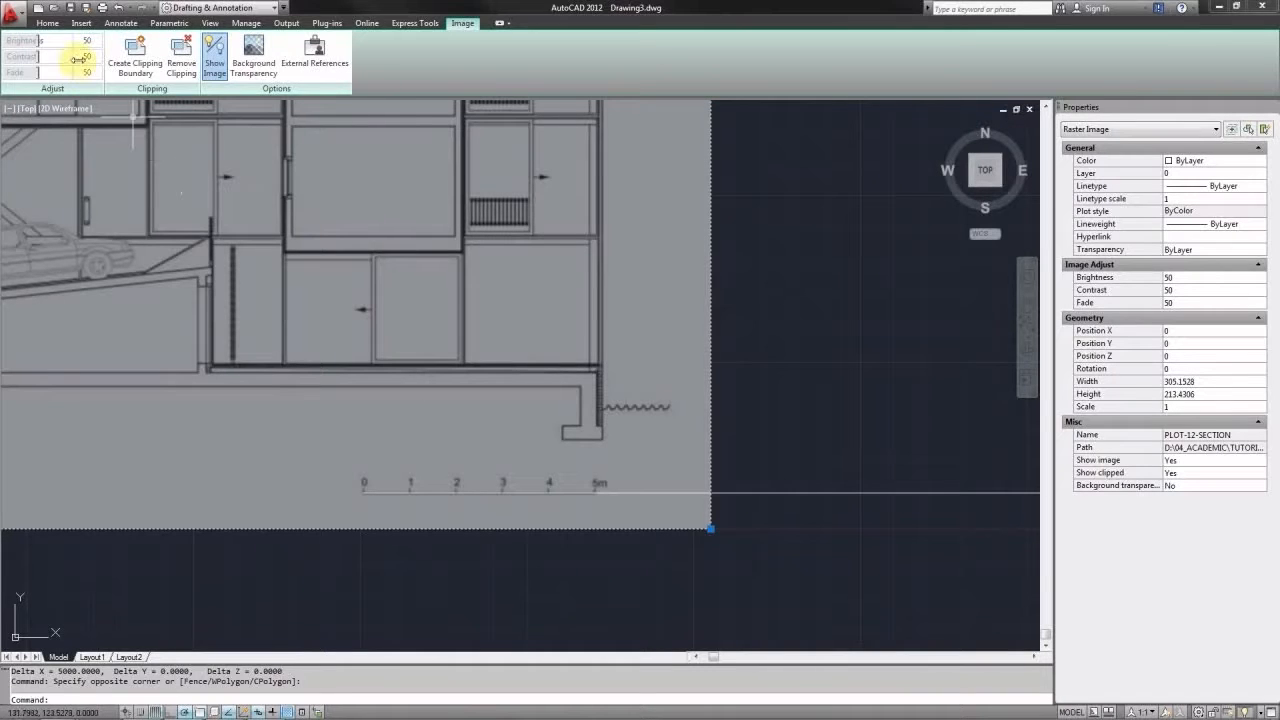
left_click(47, 23)
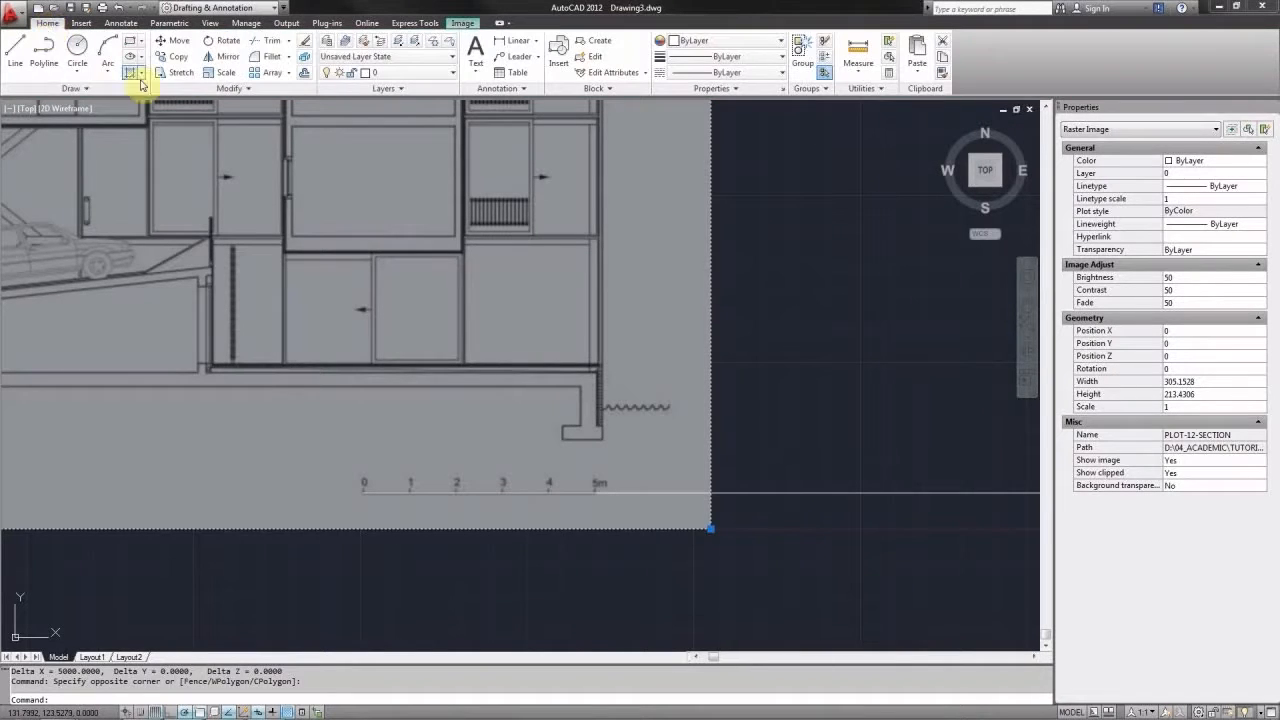
key("Escape")
key("Escape")
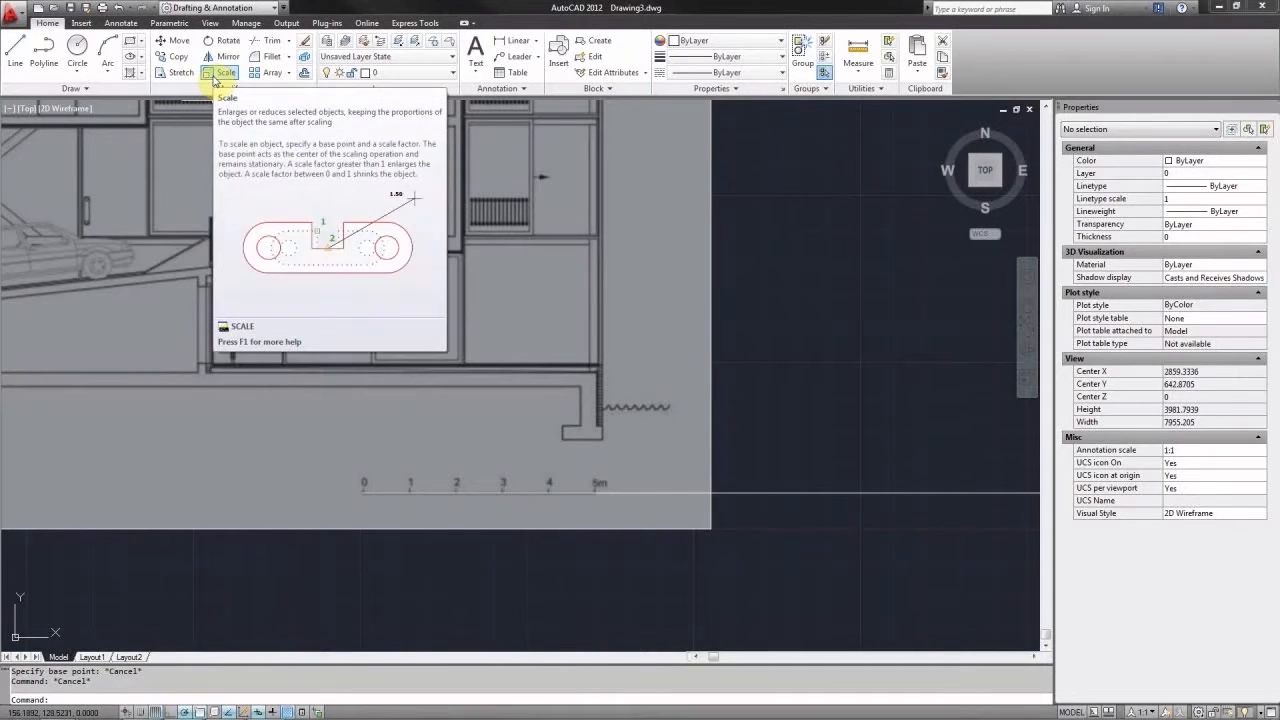
Start scaling the section image, with the line's start point at the scale bar's 0 mark as base point
left_click(214, 76)
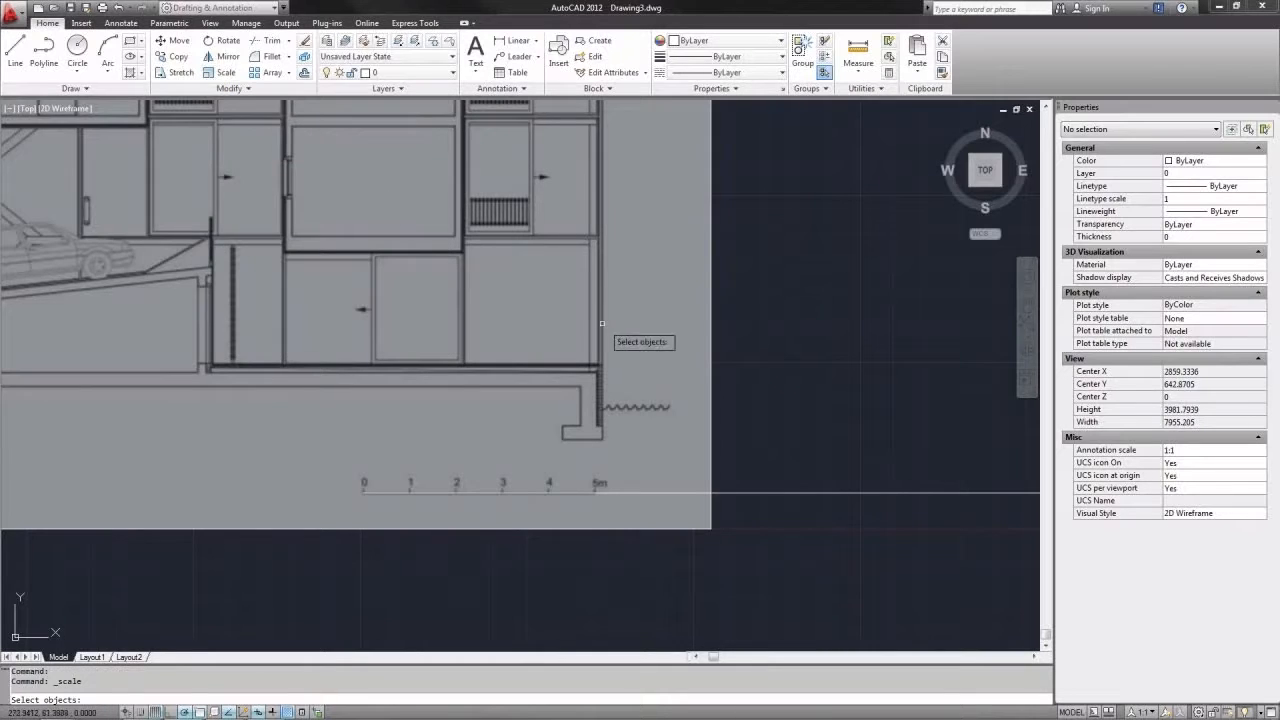
scroll(410, 328, "down", 1)
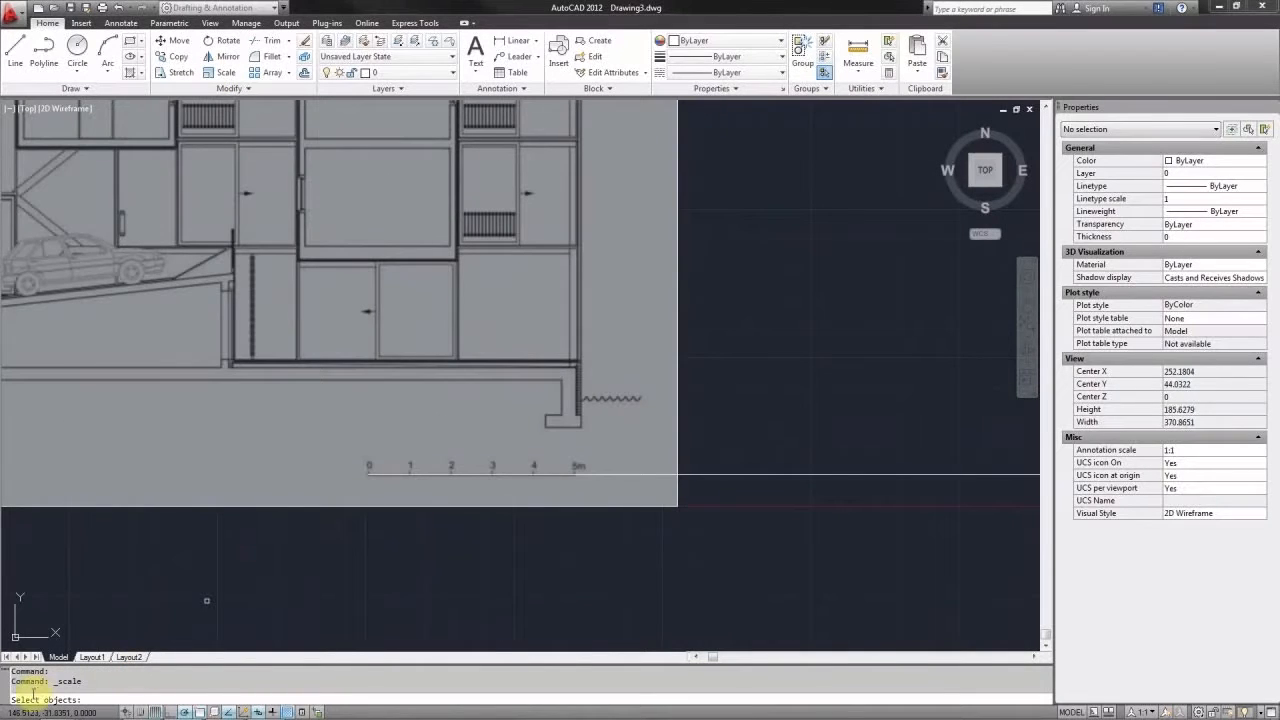
left_click(458, 506)
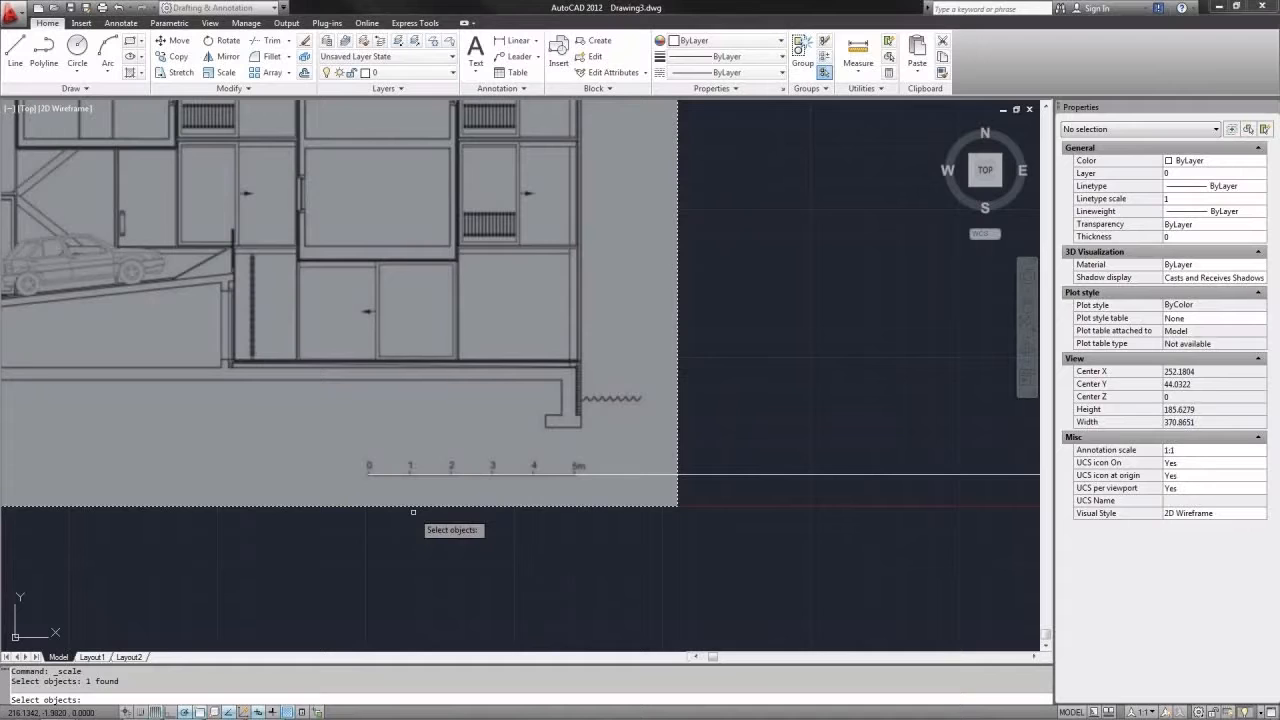
key("Return")
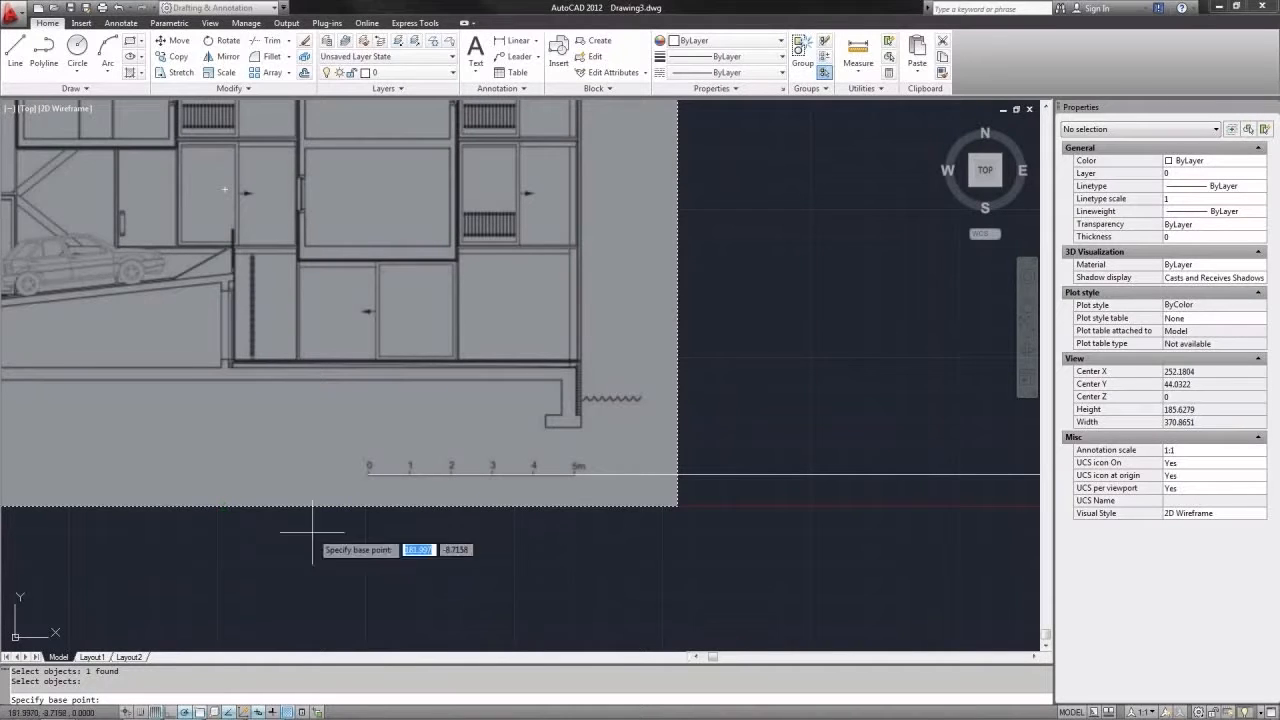
mouse_move(133, 690)
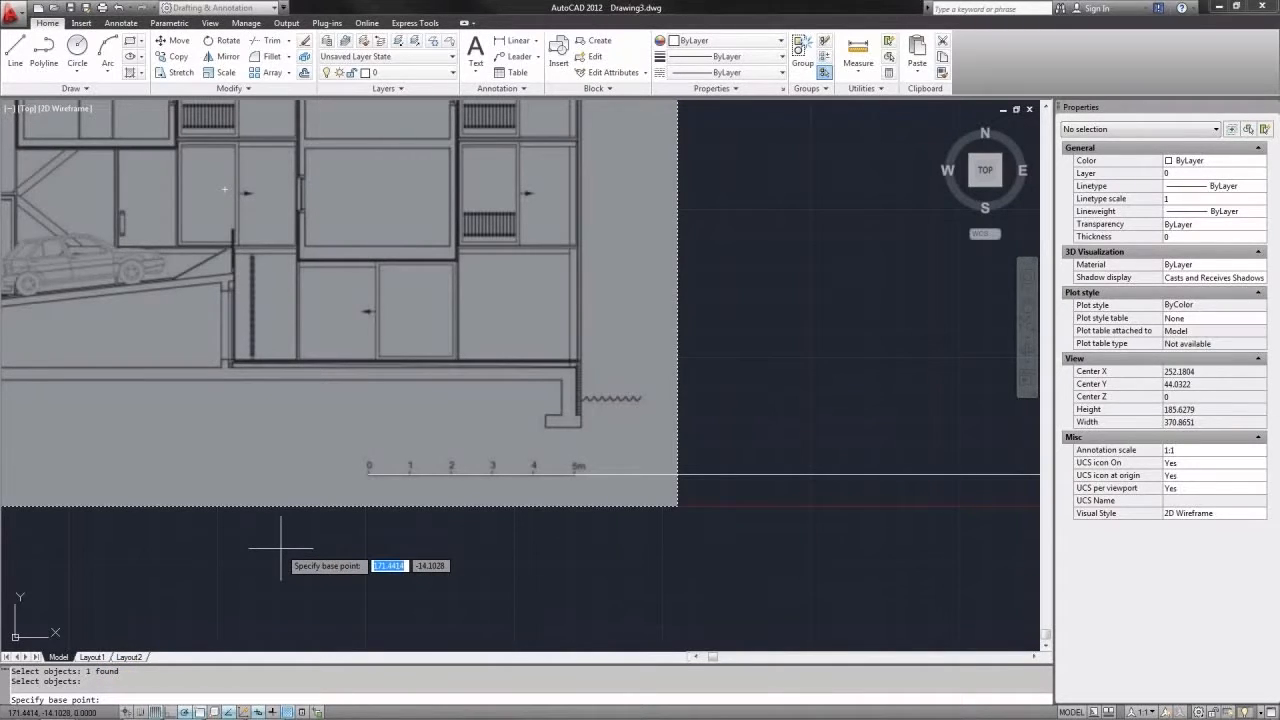
left_click(368, 474)
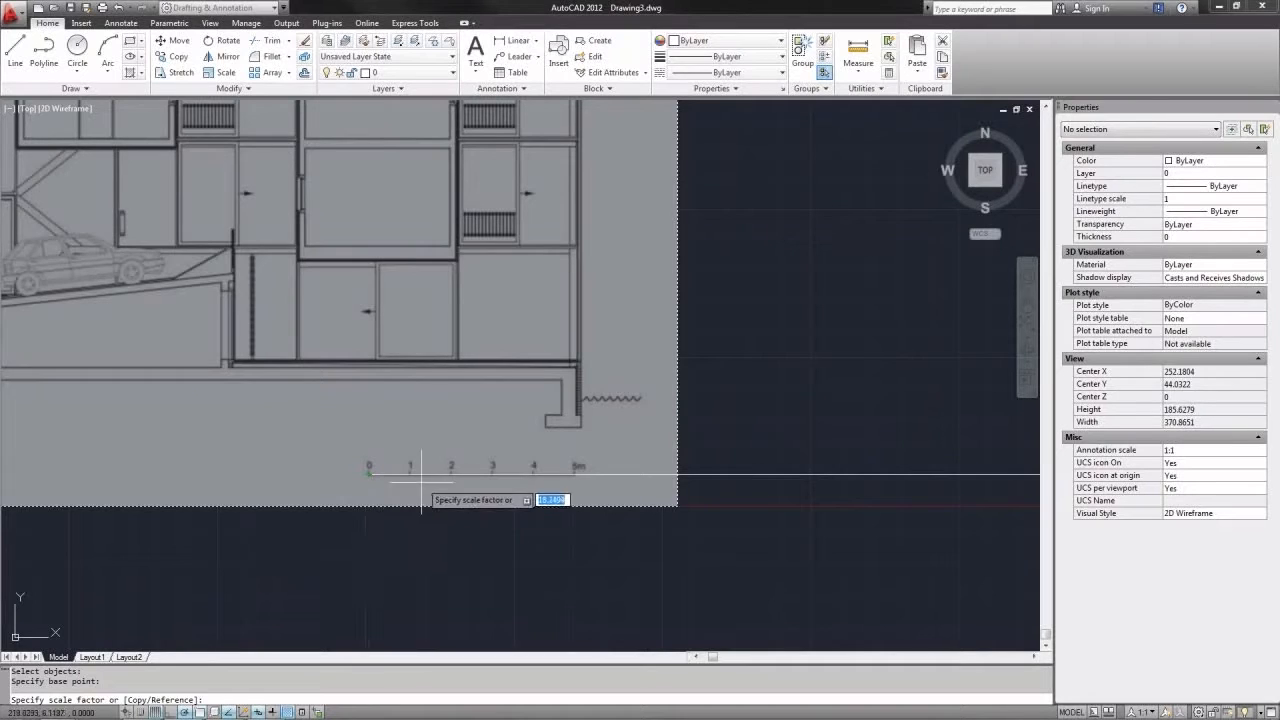
Scale the image by reference, using the scale bar's 0 to 5m distance as reference length and the 5000 mm line's far endpoint as new length
type("r")
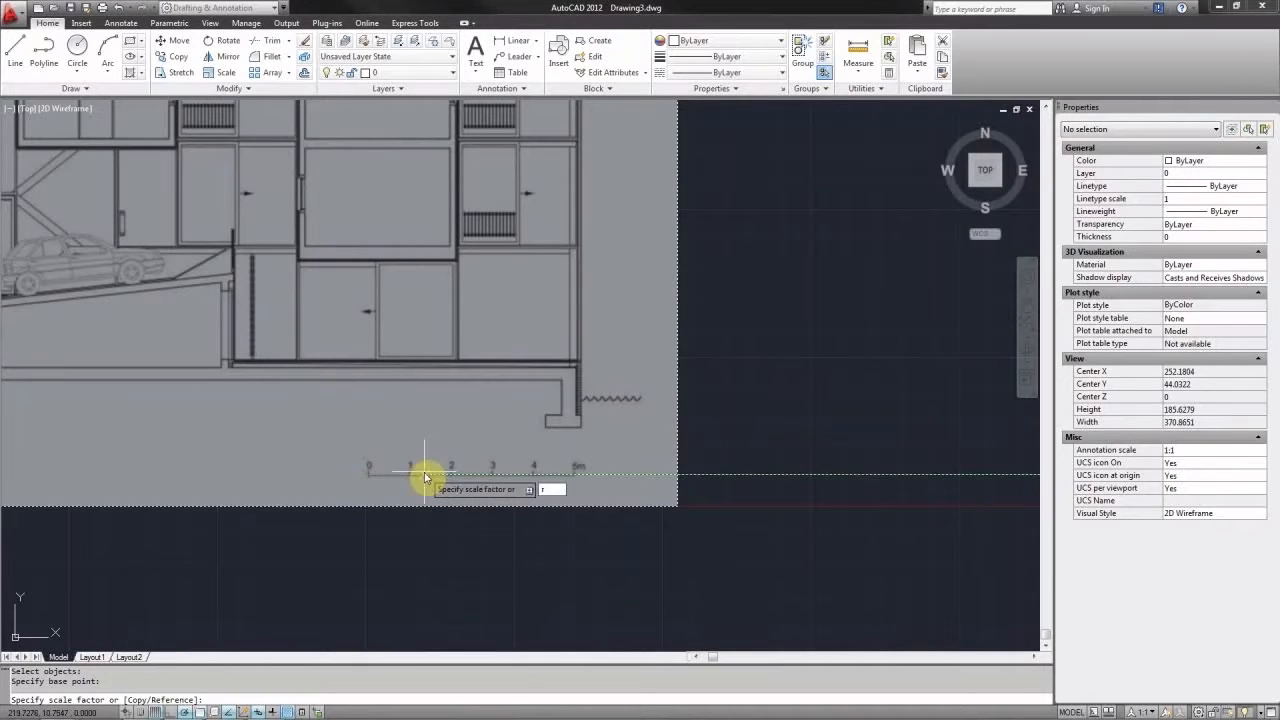
key("Return")
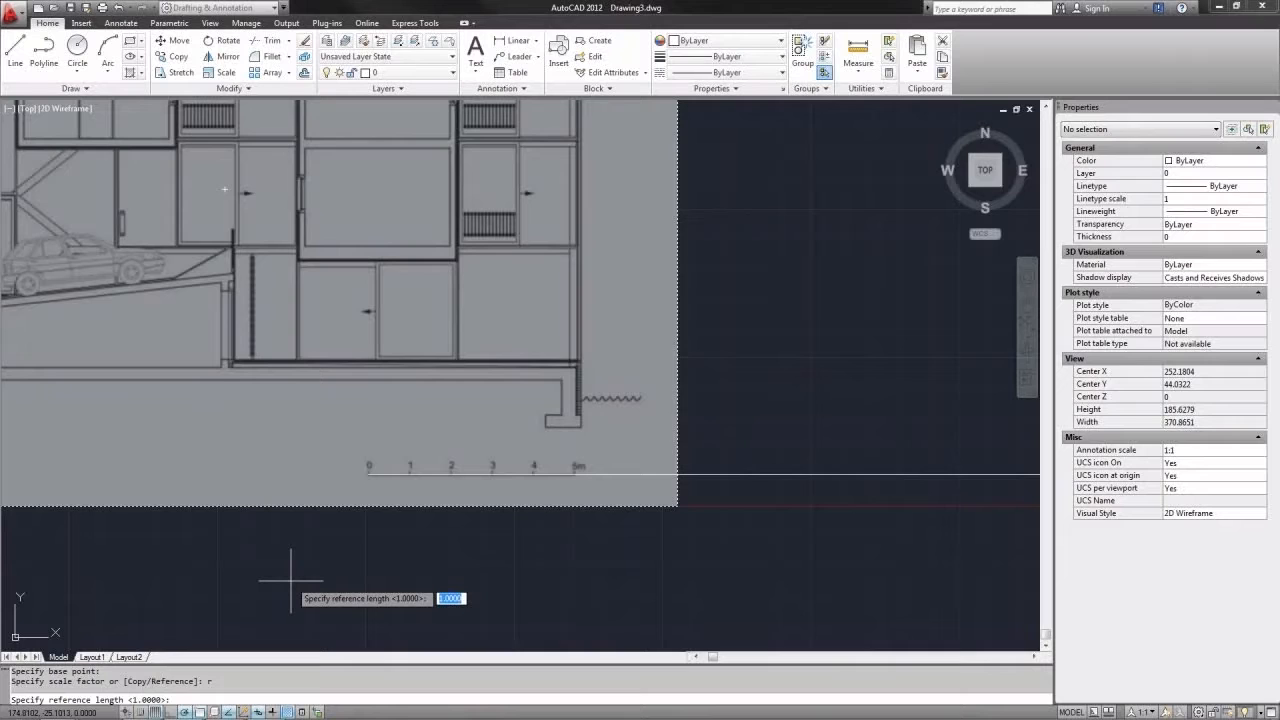
left_click(368, 474)
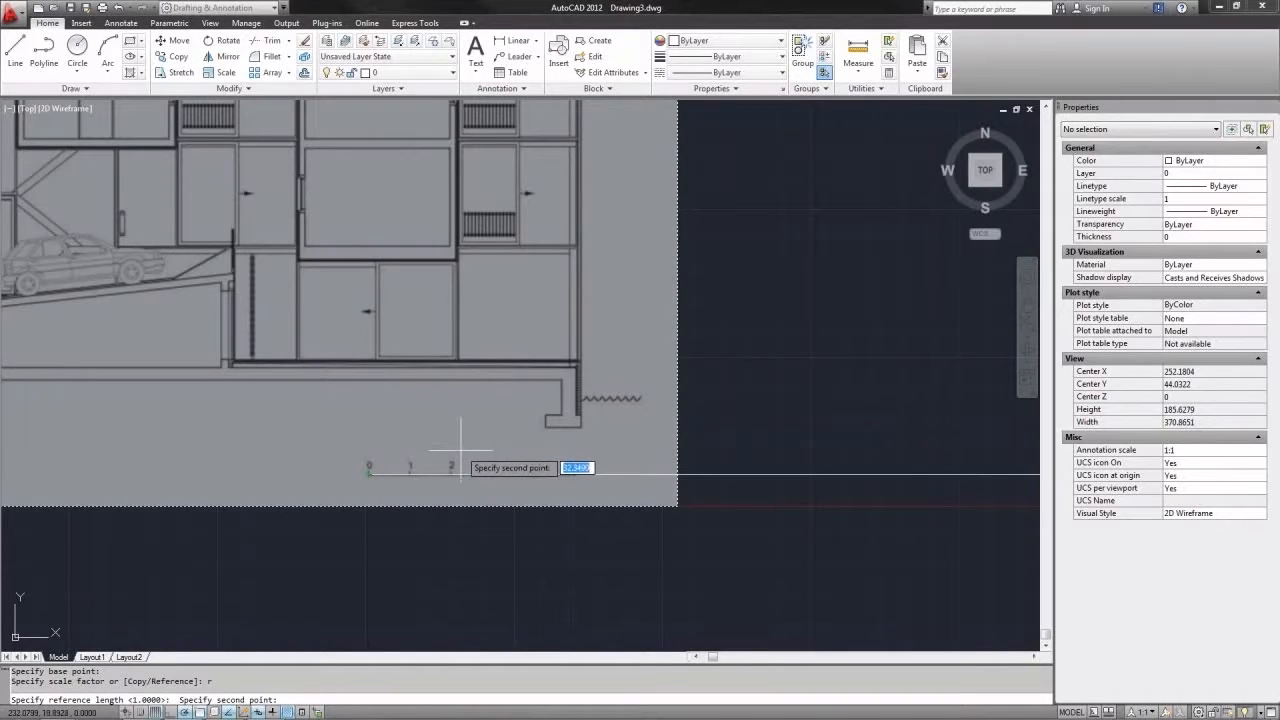
scroll(575, 474, "up", 3)
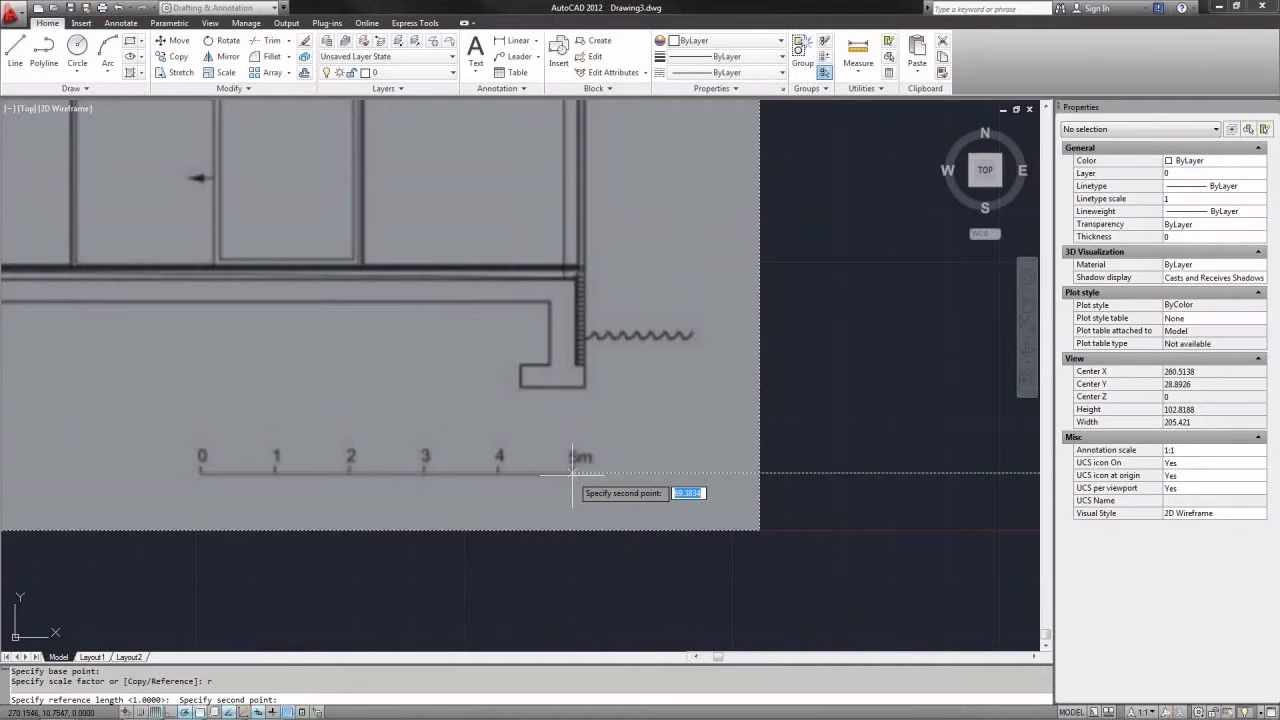
scroll(573, 474, "up", 5)
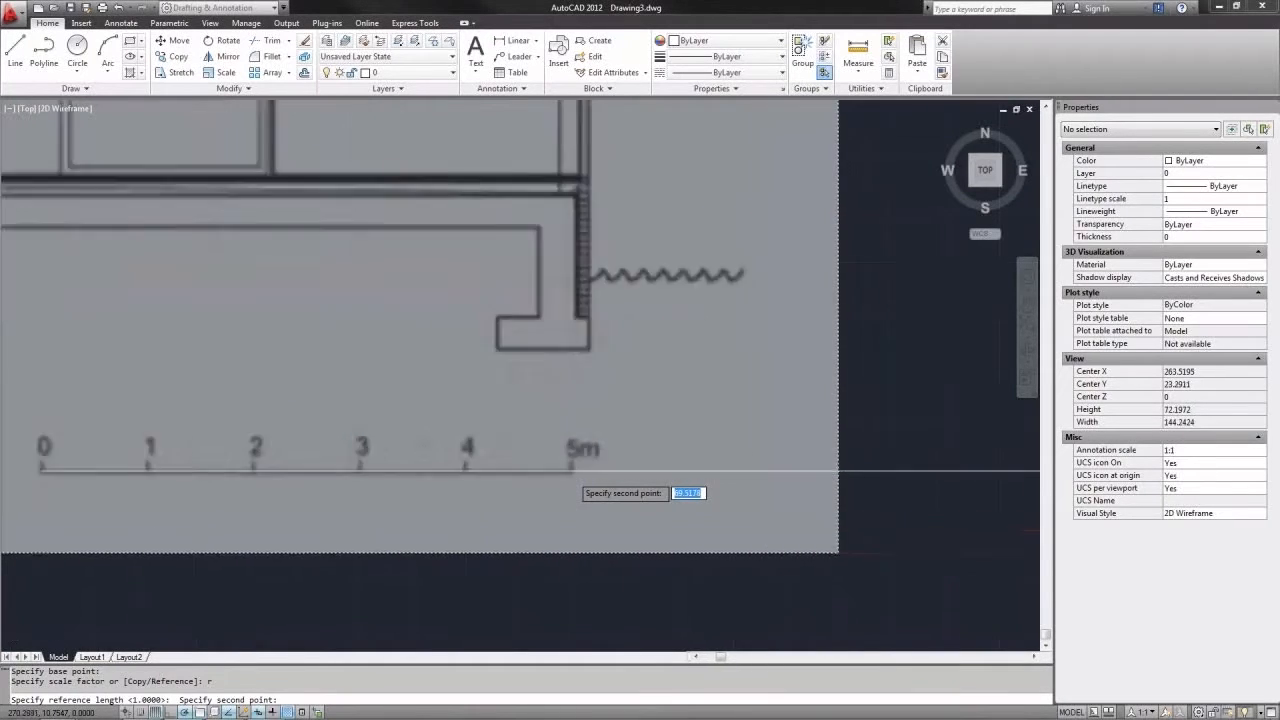
scroll(566, 466, "up", 3)
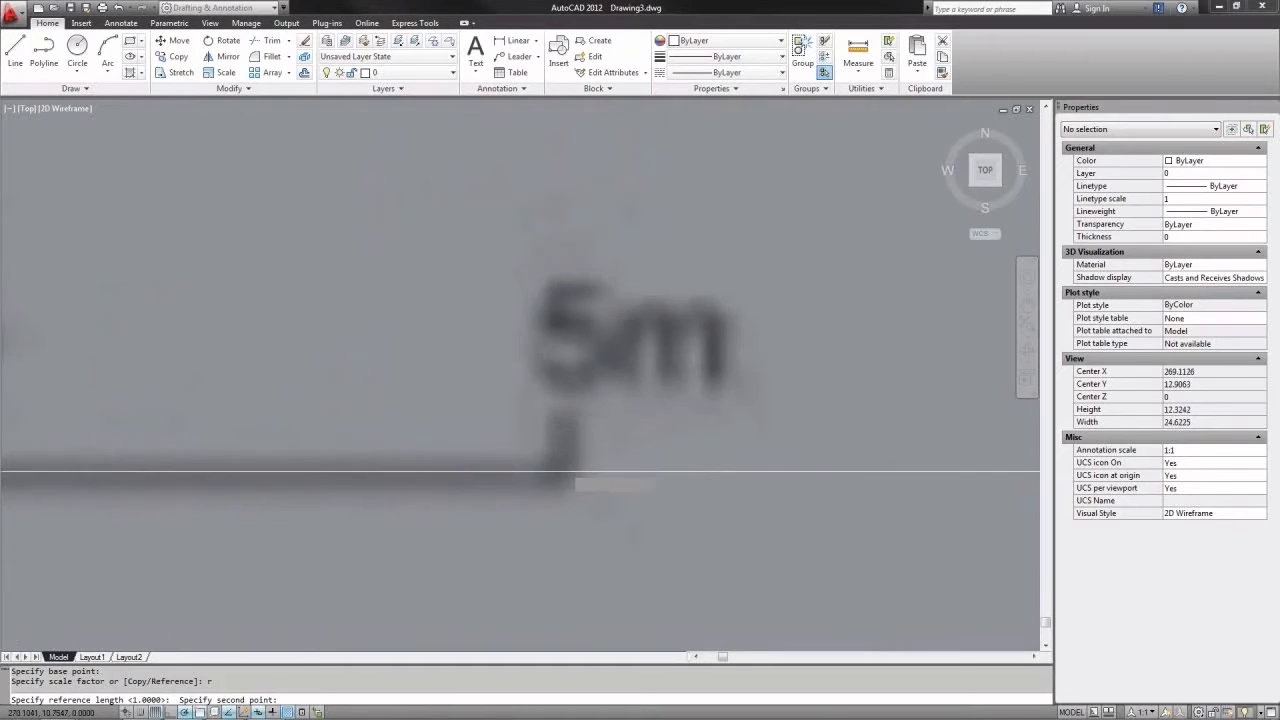
scroll(565, 466, "down", 1)
scroll(562, 469, "up", 2)
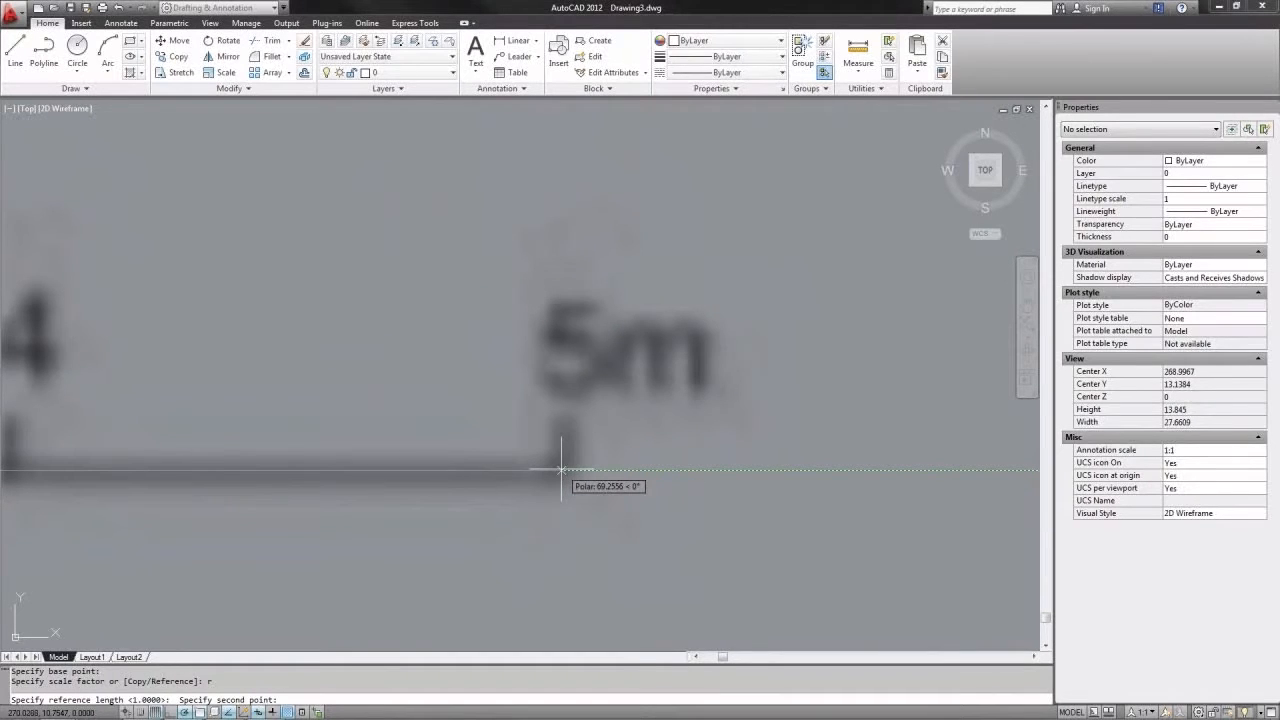
left_click(561, 469)
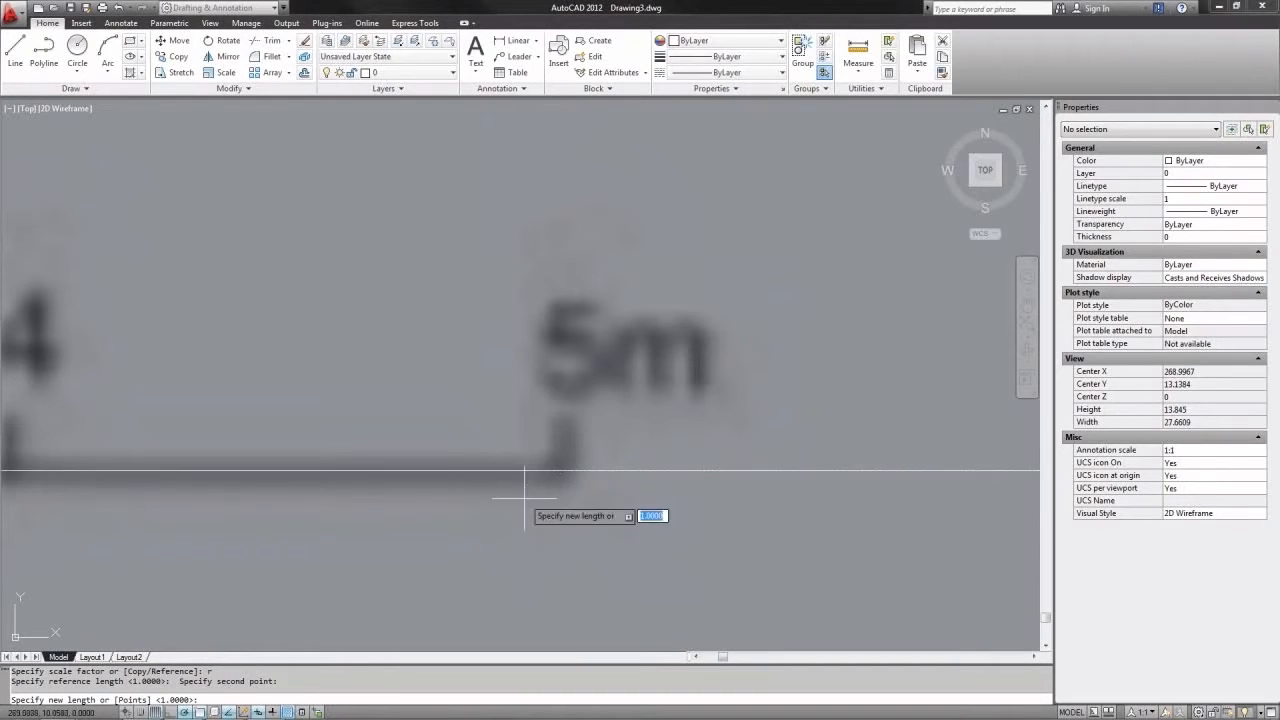
scroll(555, 472, "down", 3)
scroll(283, 490, "down", 5)
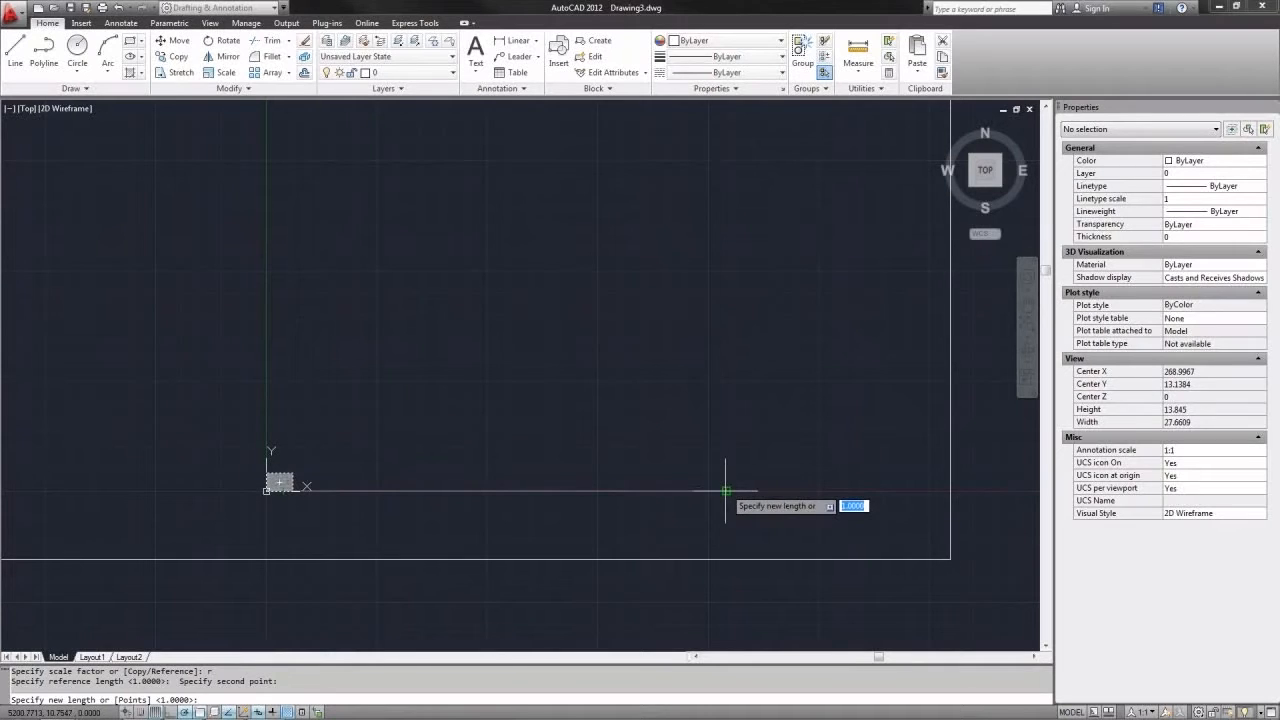
left_click(726, 491)
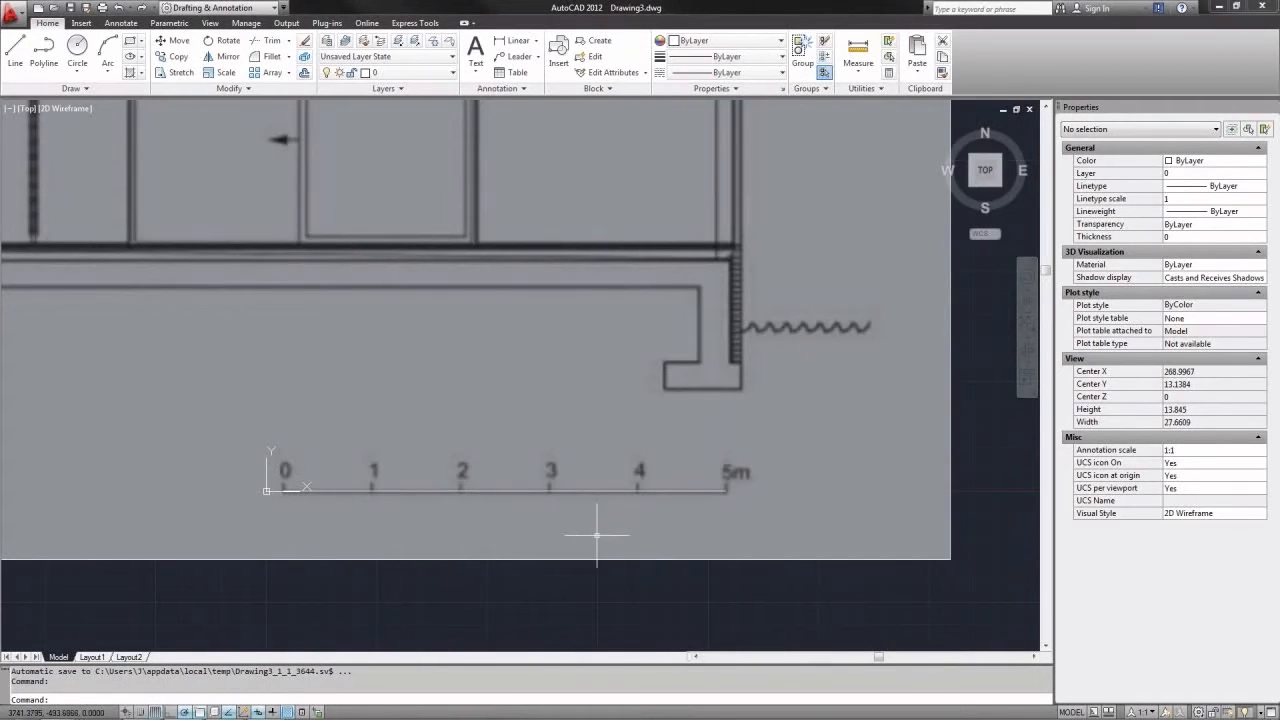
Erase the 5000 mm helper line along the scale bar and fit the whole section image in view with zoom extents
left_click(628, 456)
left_click(568, 518)
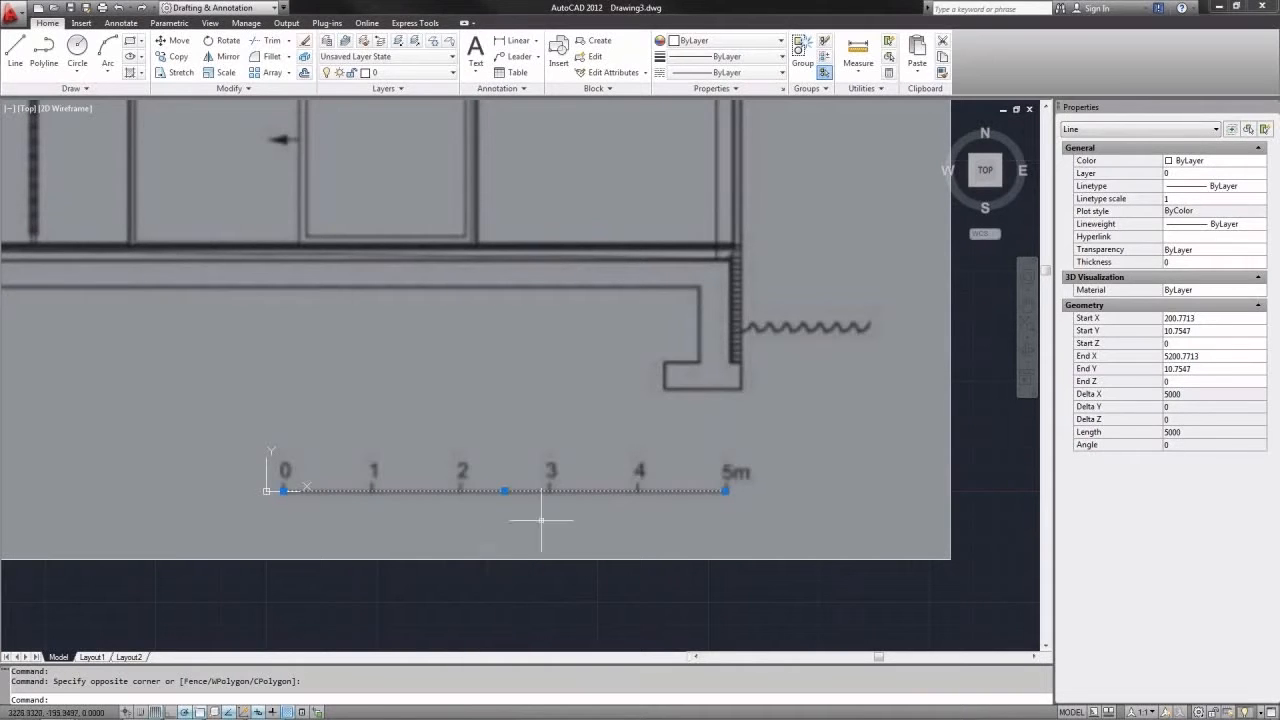
key("Delete")
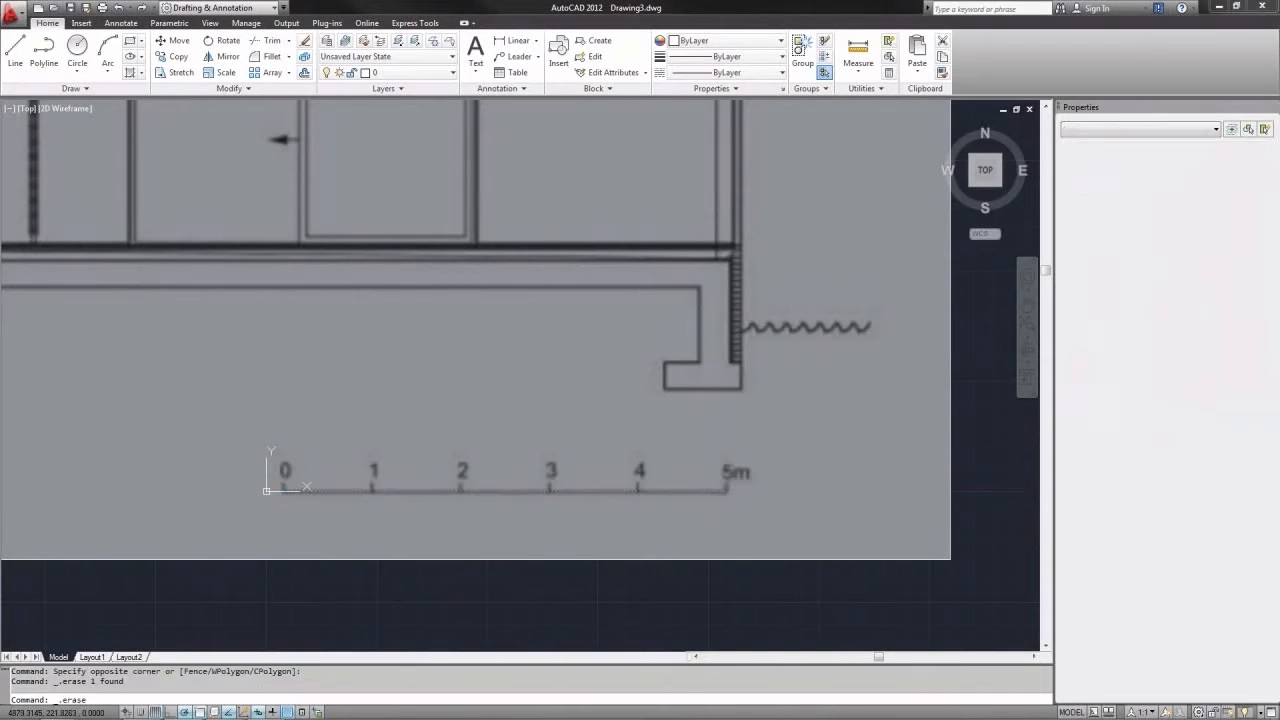
scroll(792, 523, "down", 2)
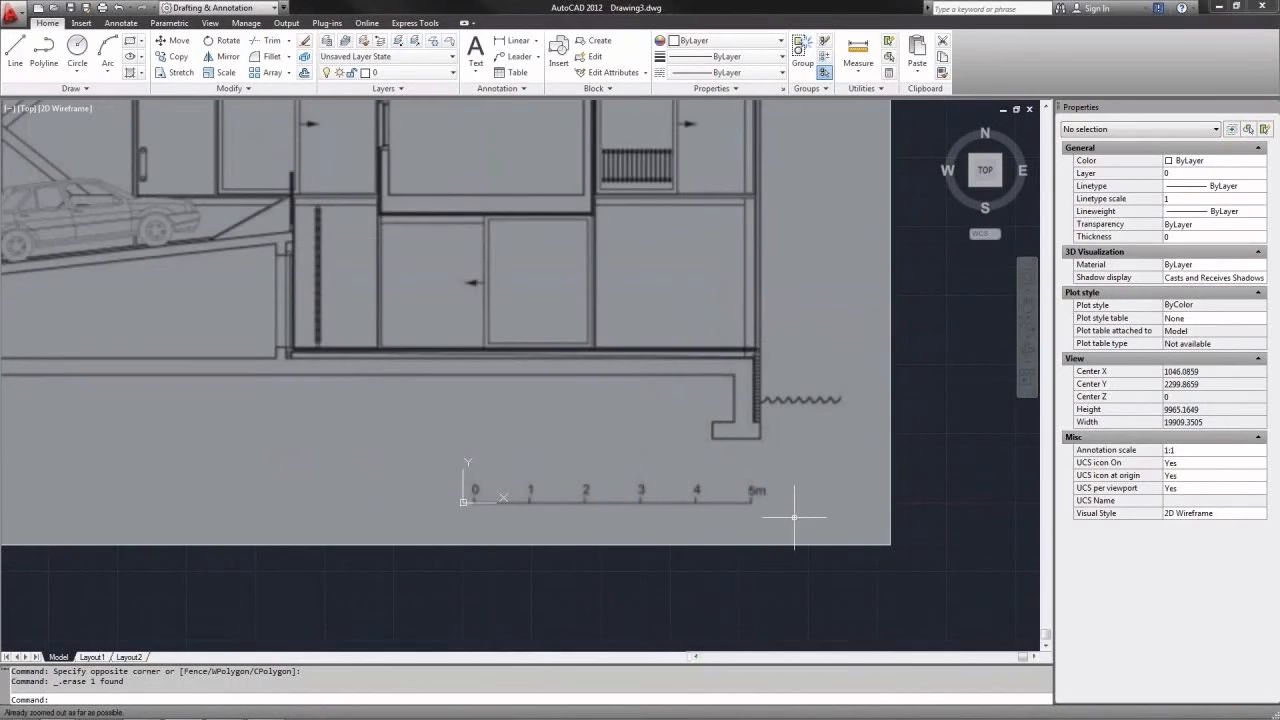
type("z")
key("Return")
type("e")
key("Return")
scroll(715, 425, "down", 1)
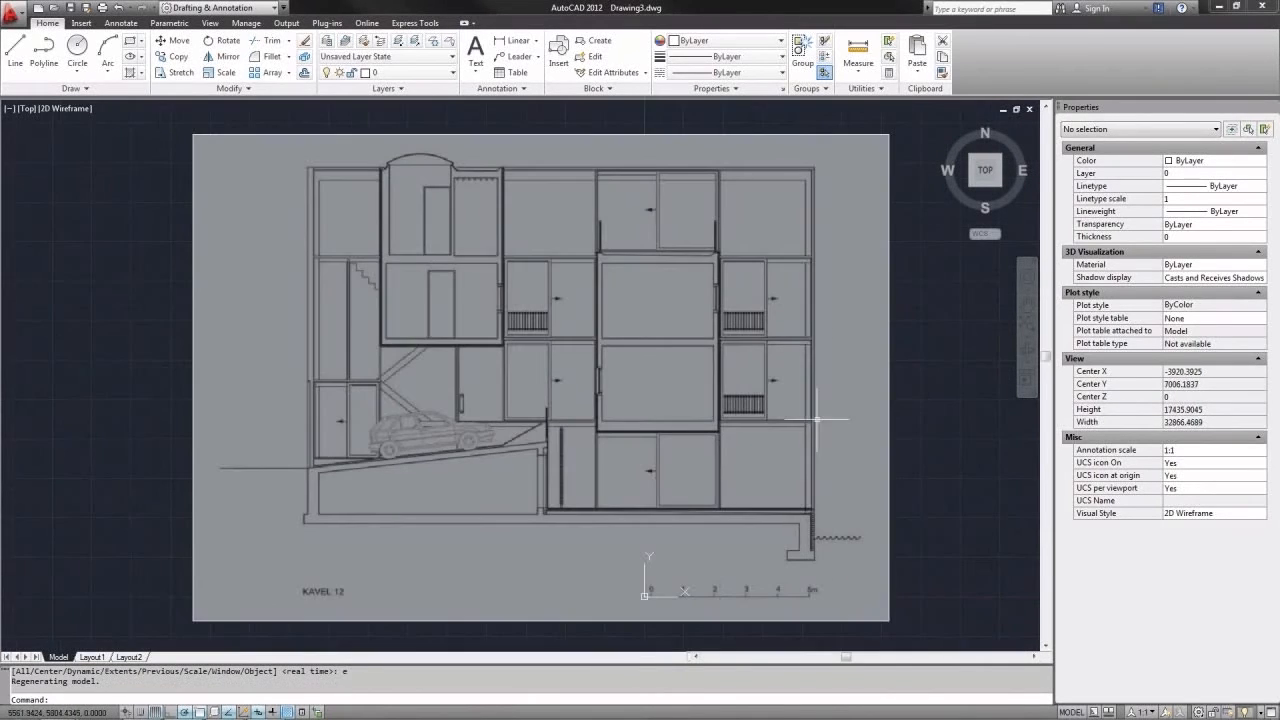